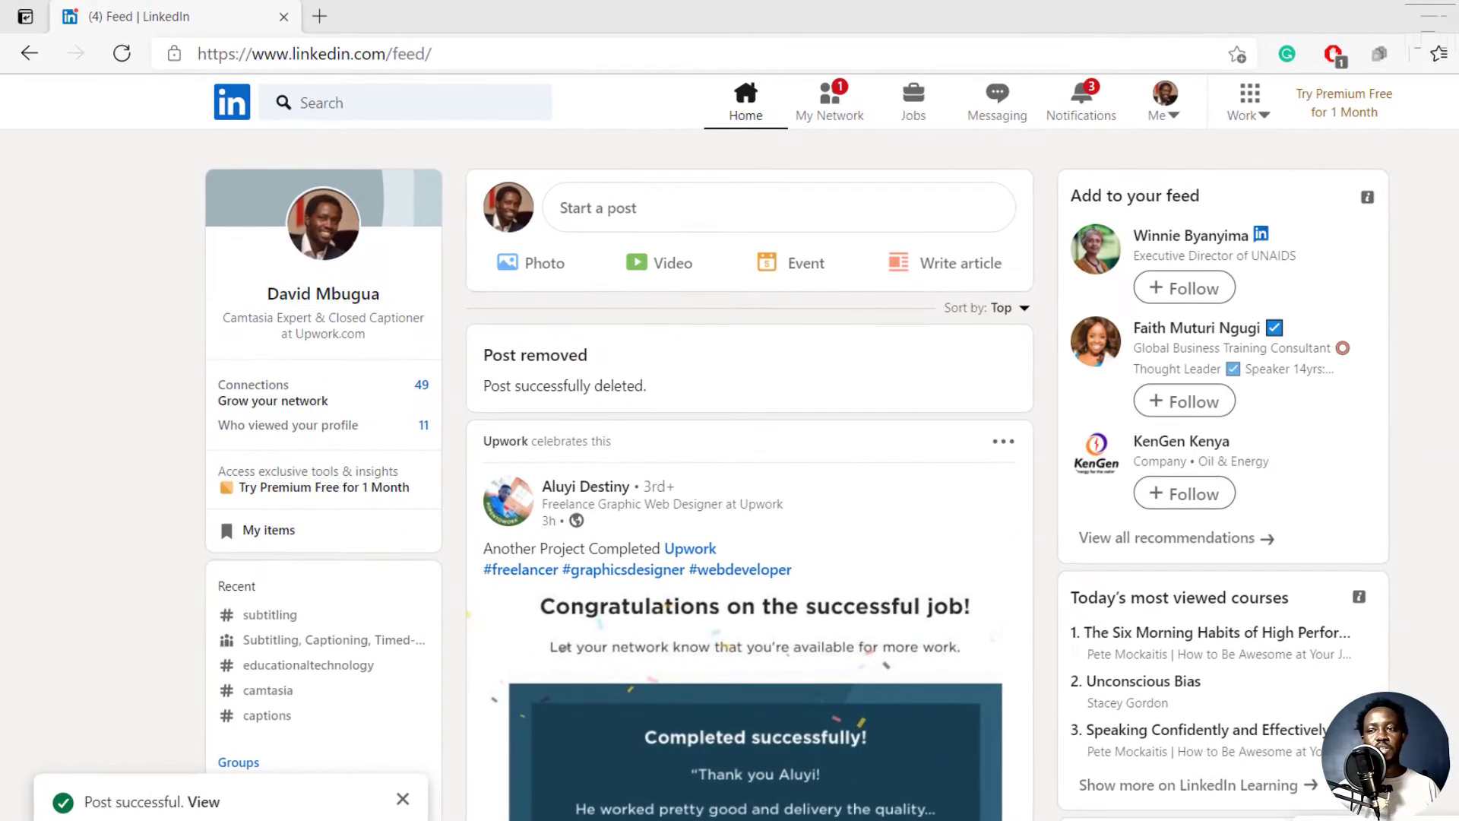
- Load the '[UPDATE] Easily Download YouTube Subtitles as Transcripts' MP4 into the post's video editor
left_click(640, 266)
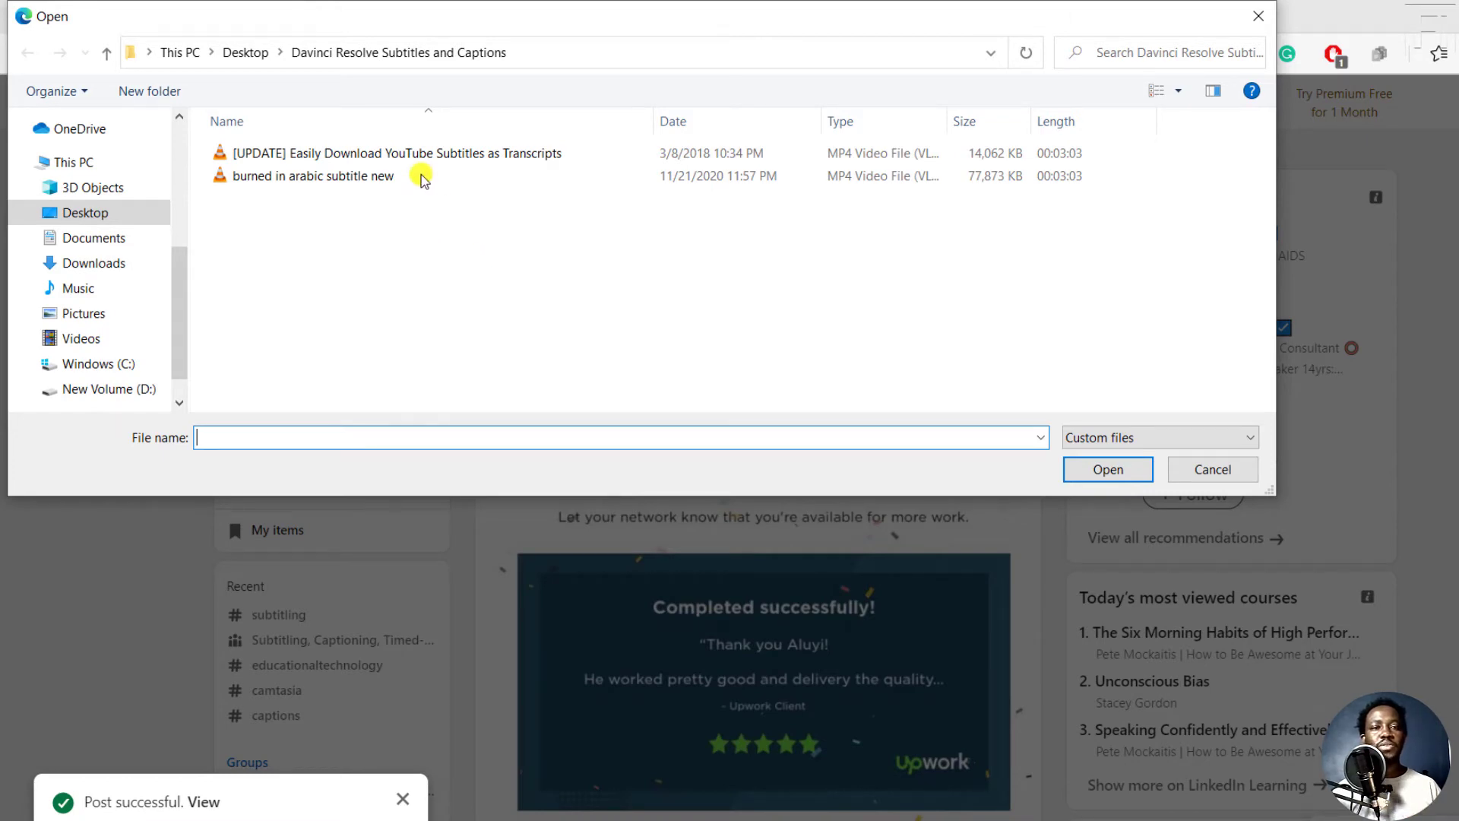
left_click(407, 152)
left_click(1107, 470)
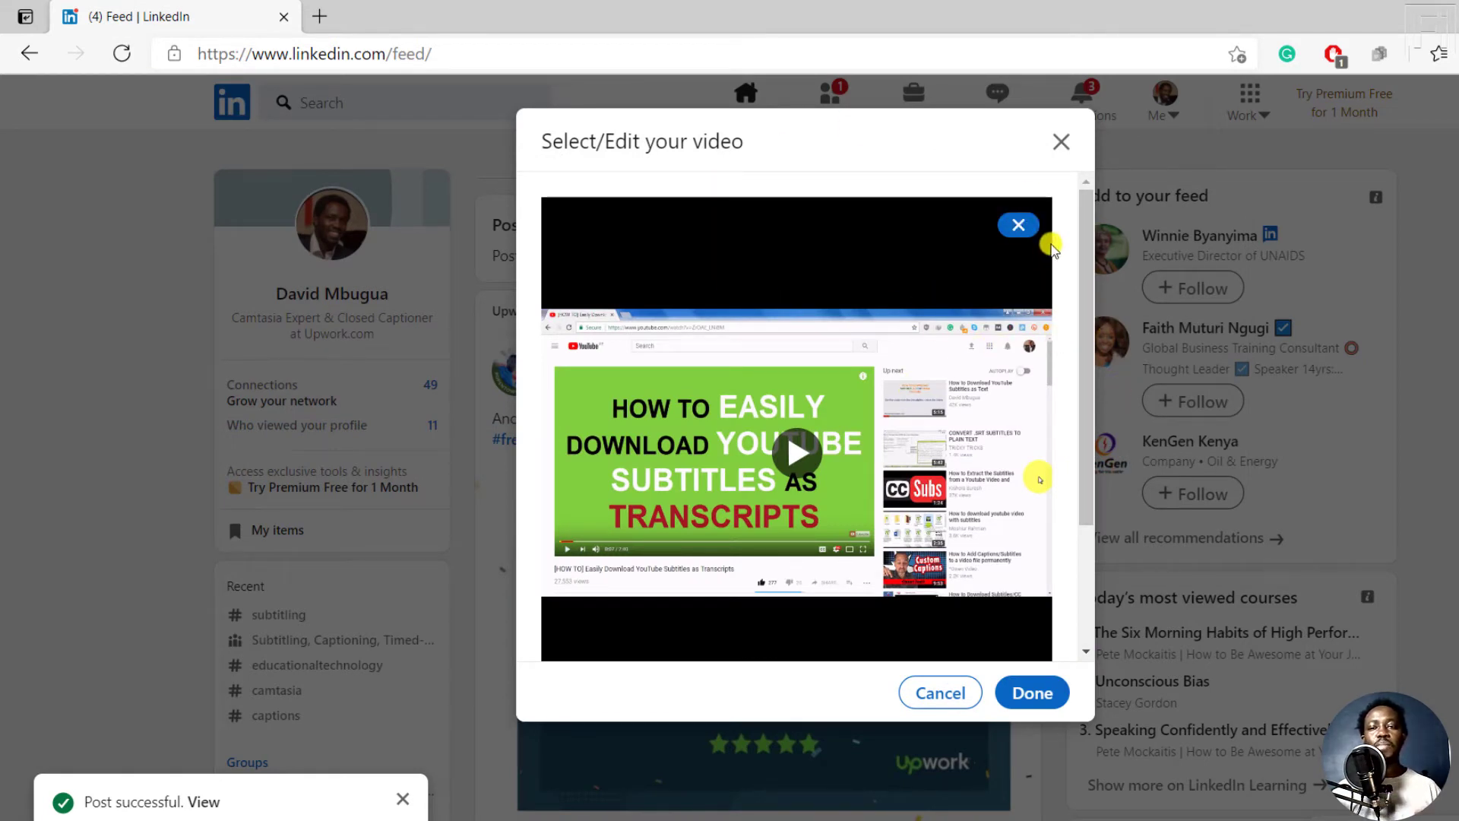
left_click_drag(1086, 206, 1088, 346)
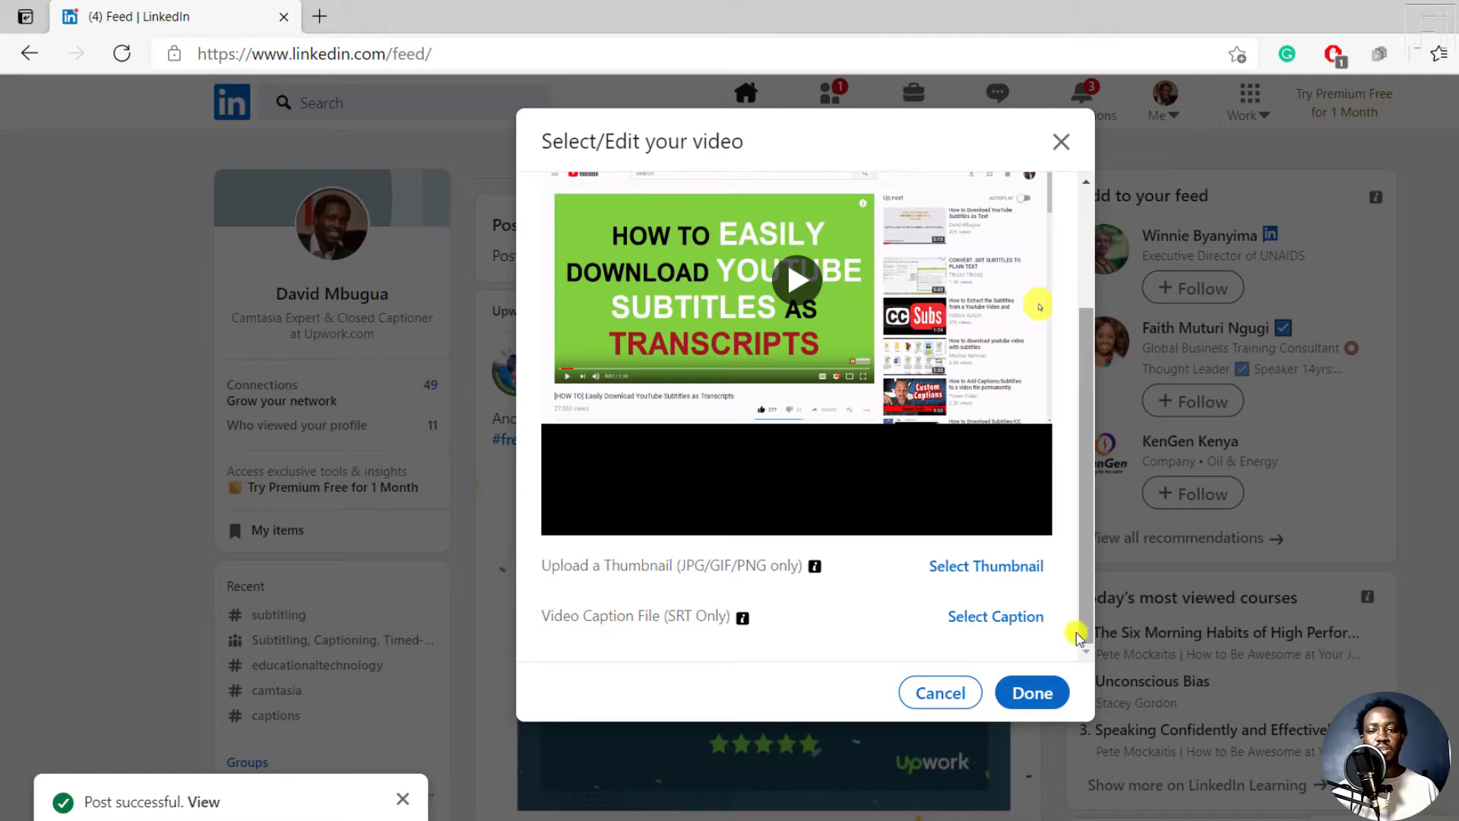
- Attach the 'Easily Download YouTube Subtitles as Transcripts' SRT file as the Video Caption File
left_click(991, 616)
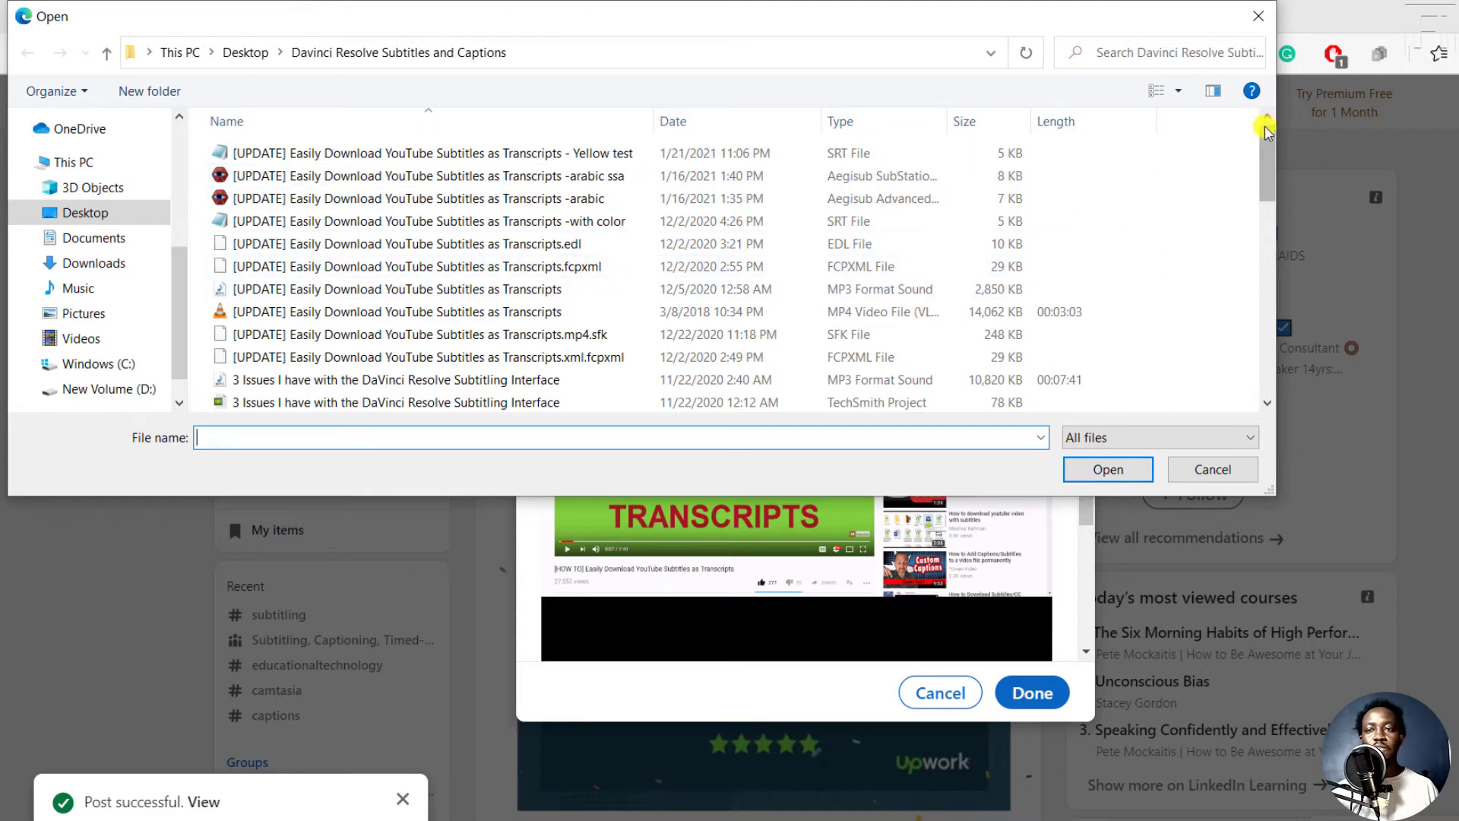
left_click_drag(1267, 147, 1284, 298)
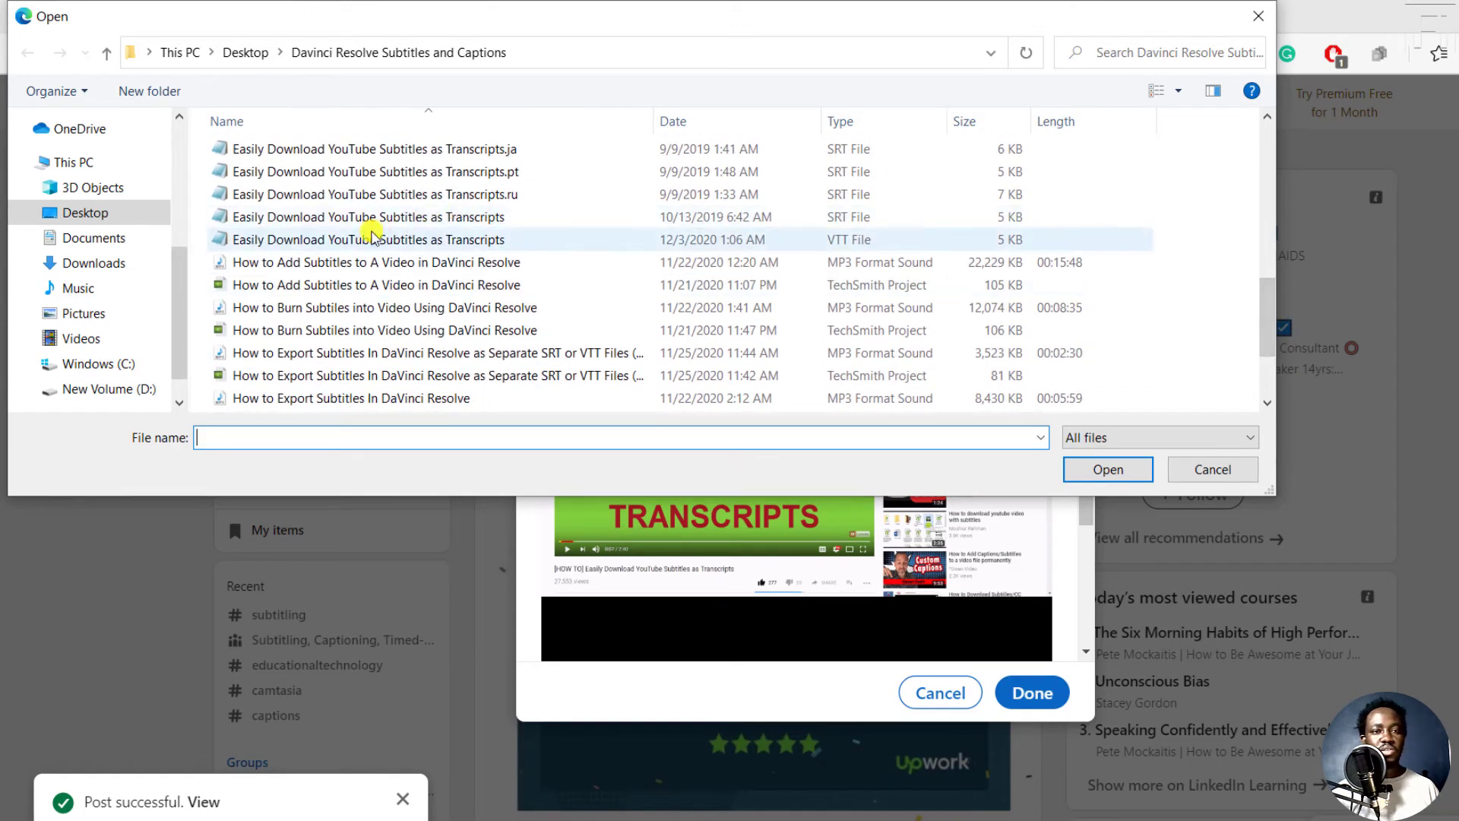
left_click(407, 218)
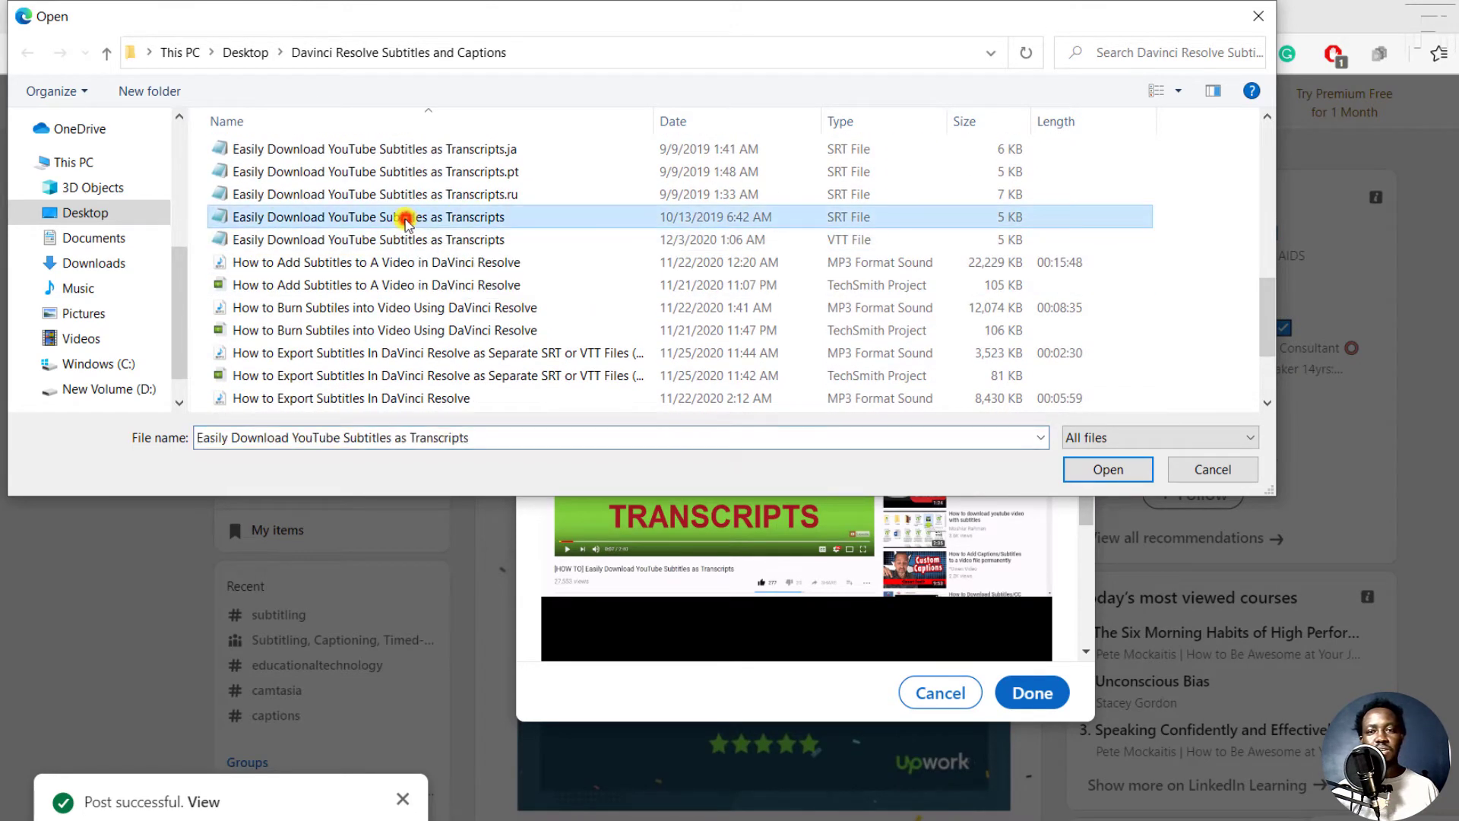
left_click(1113, 472)
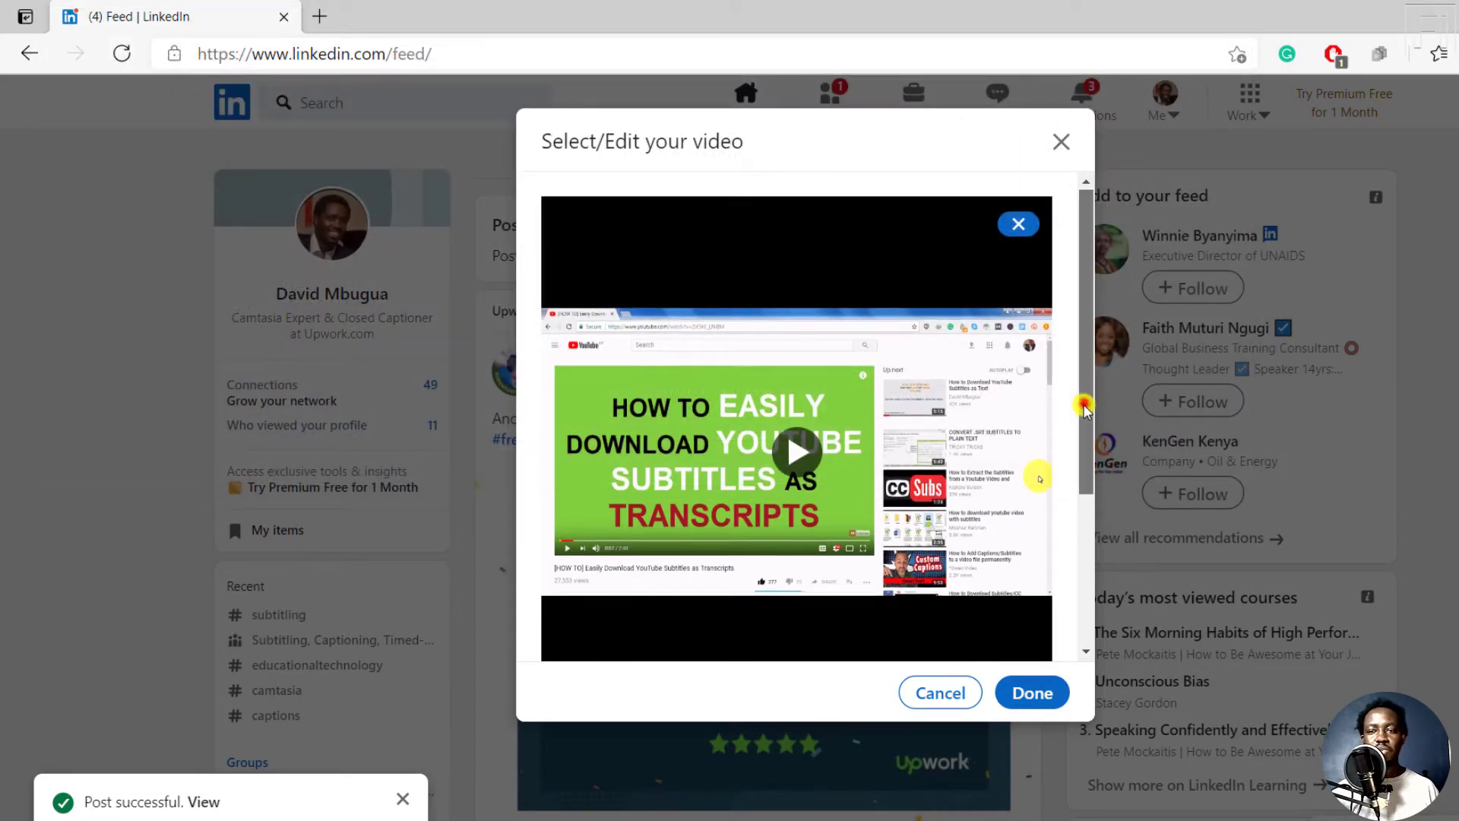
left_click_drag(1083, 407, 1084, 603)
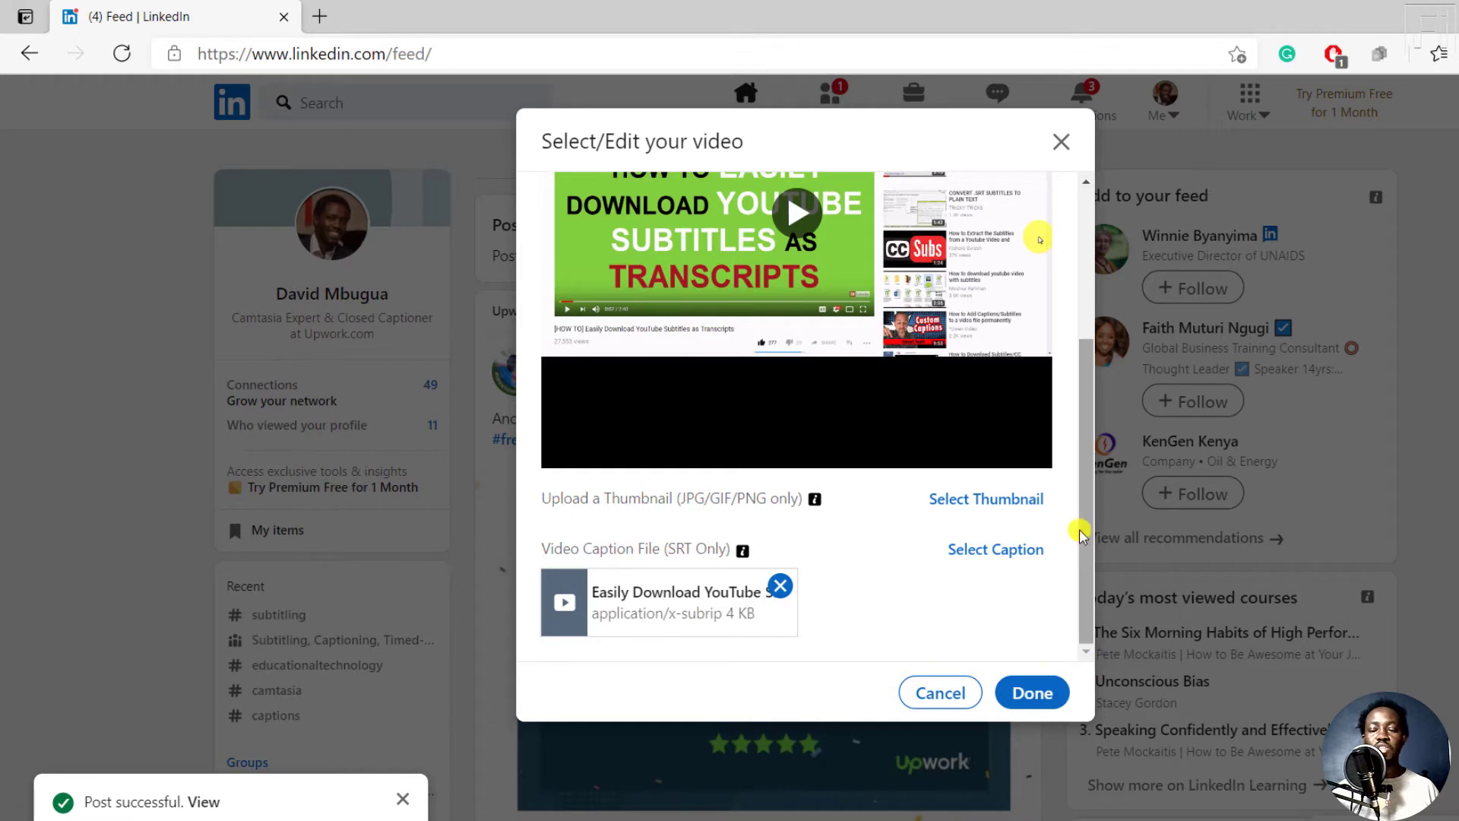
left_click(1031, 691)
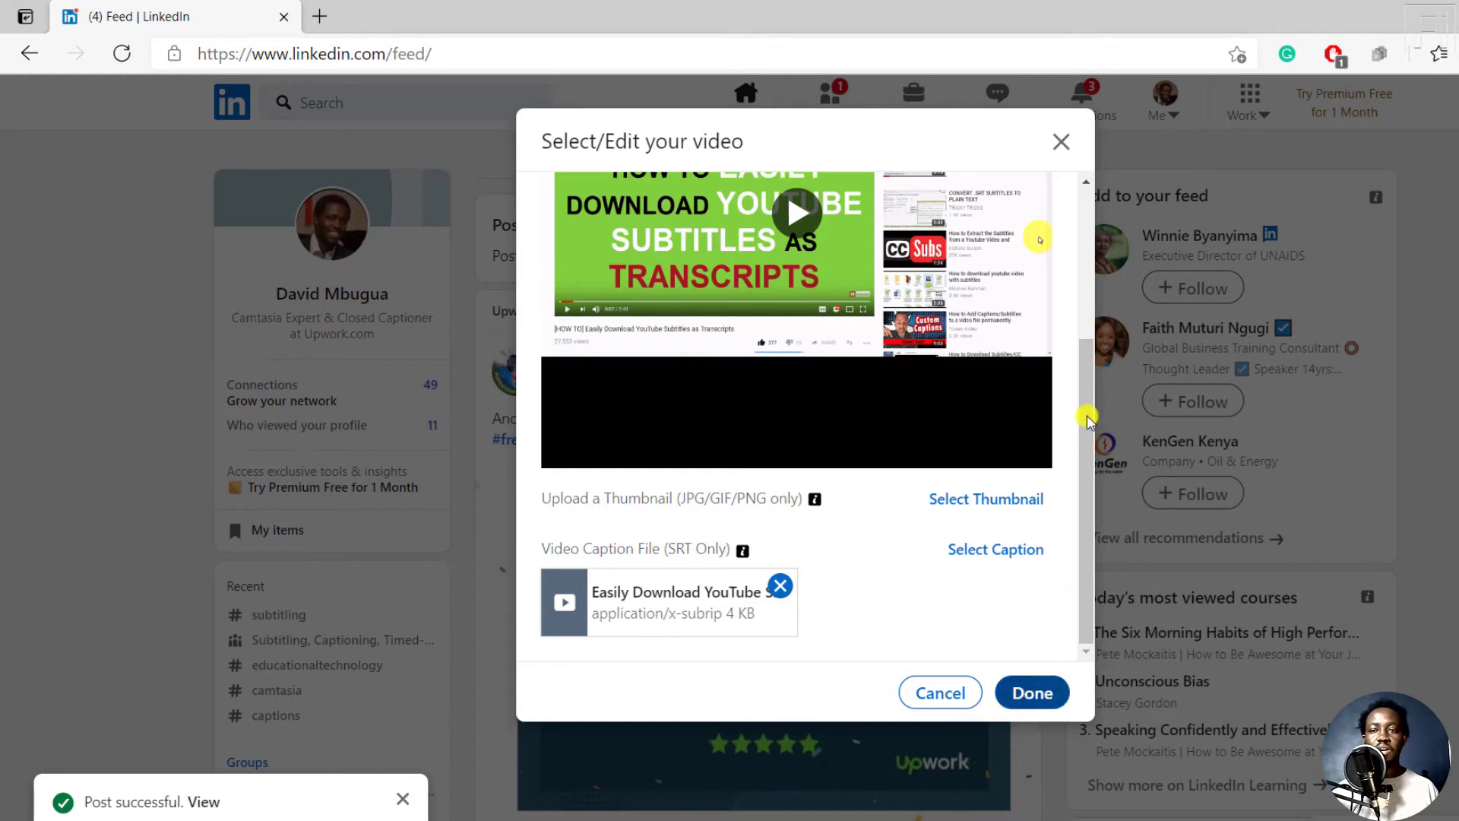
- Confirm the video and write a post about downloading YouTube Subtitles as Text, tagged #subtitling #subtitles
left_click(1027, 691)
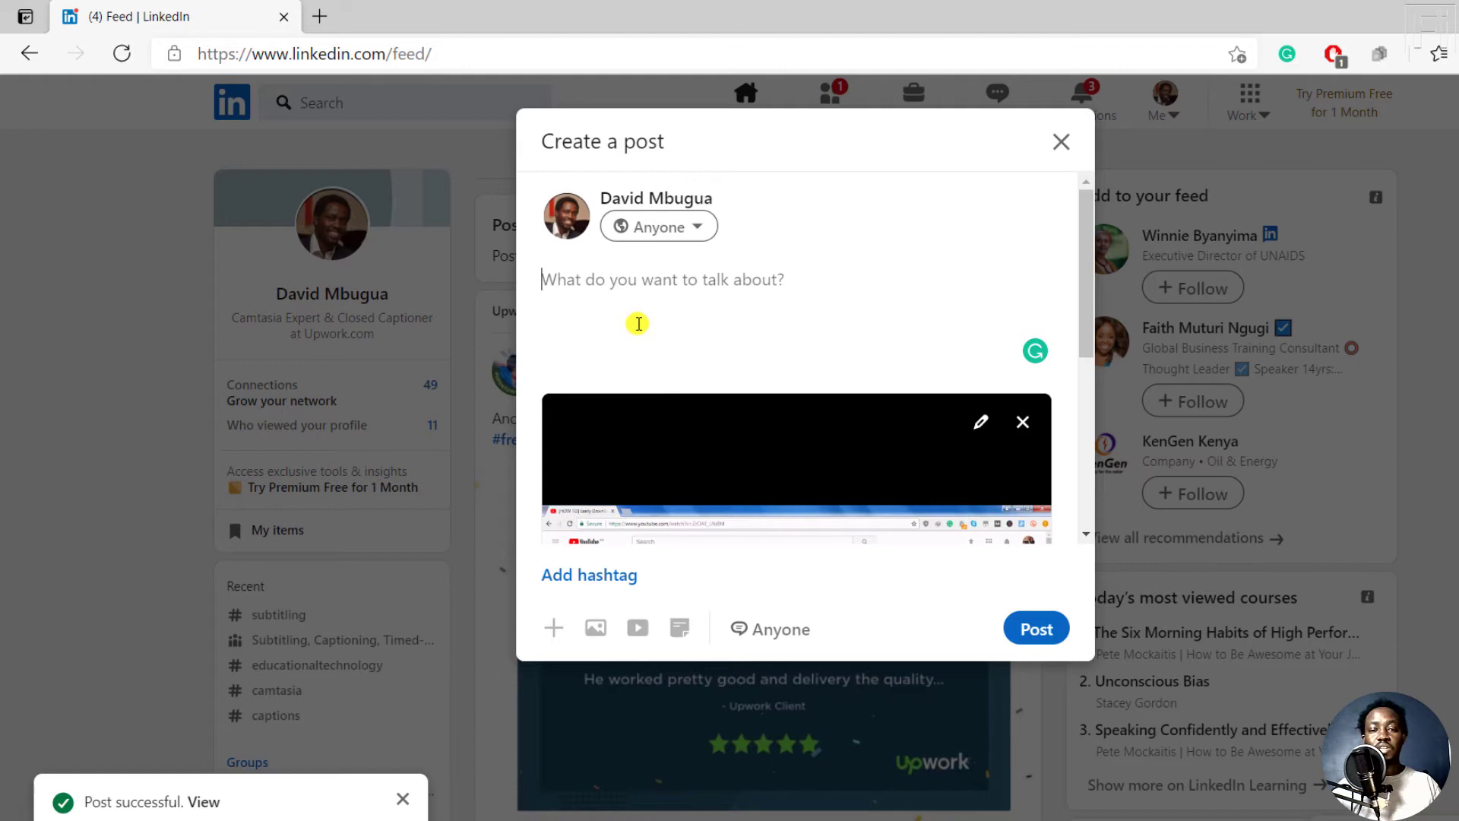
type("In")
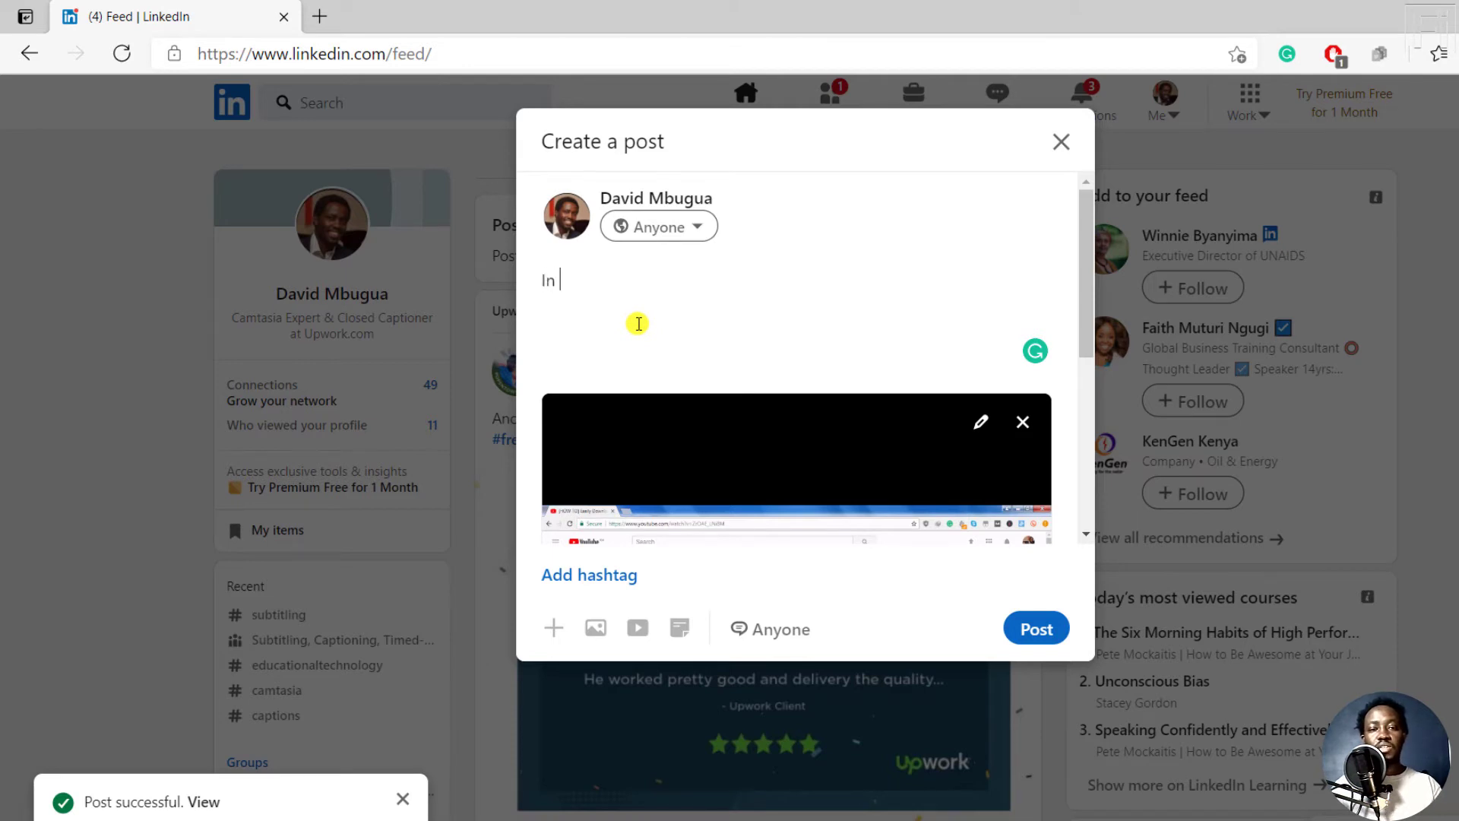
type(" this viedo")
key("BackSpace")
key("BackSpace")
type("do, I'l")
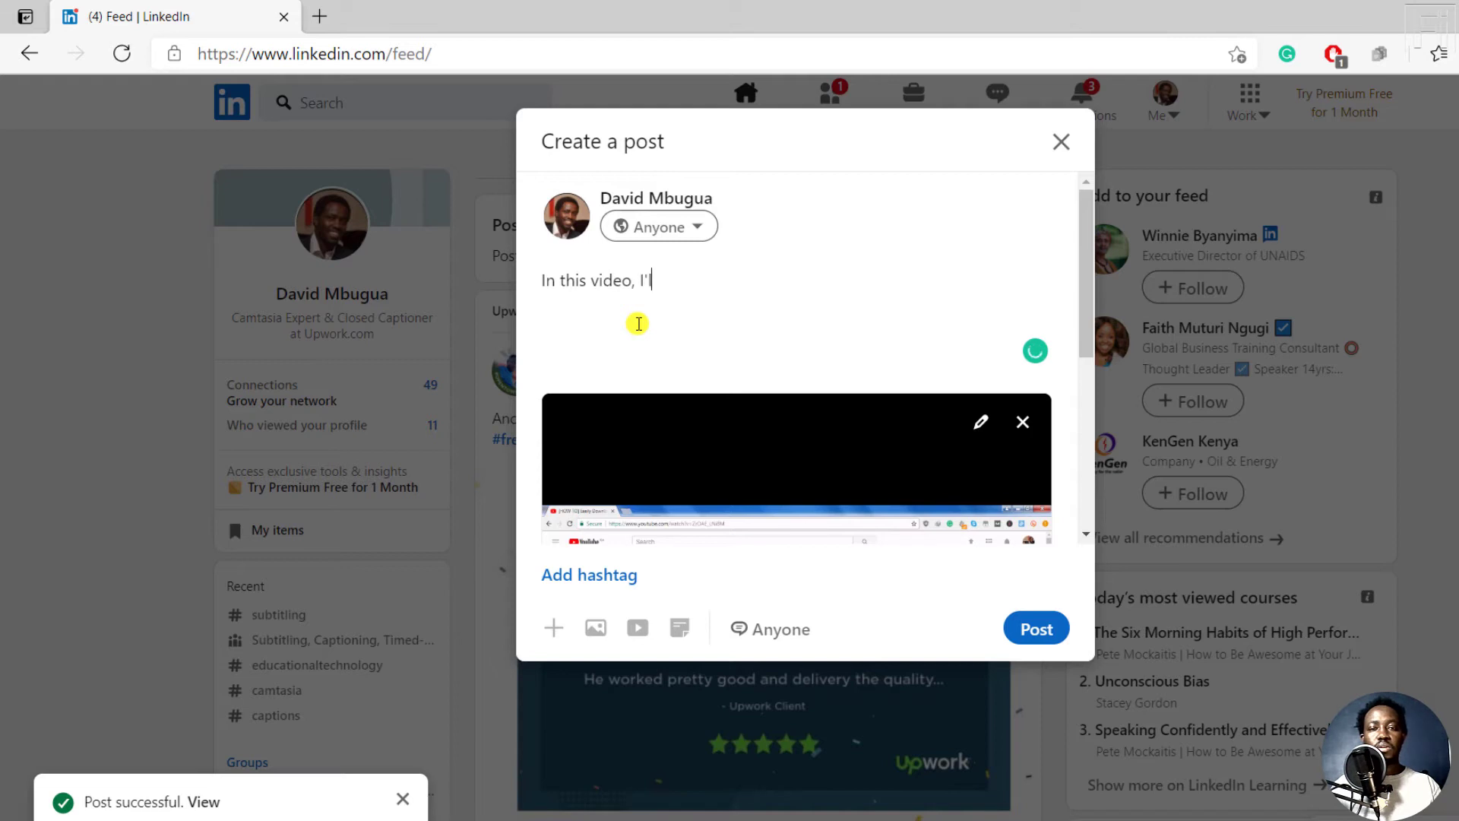
type("l sjow")
key("BackSpace")
key("BackSpace")
key("BackSpace")
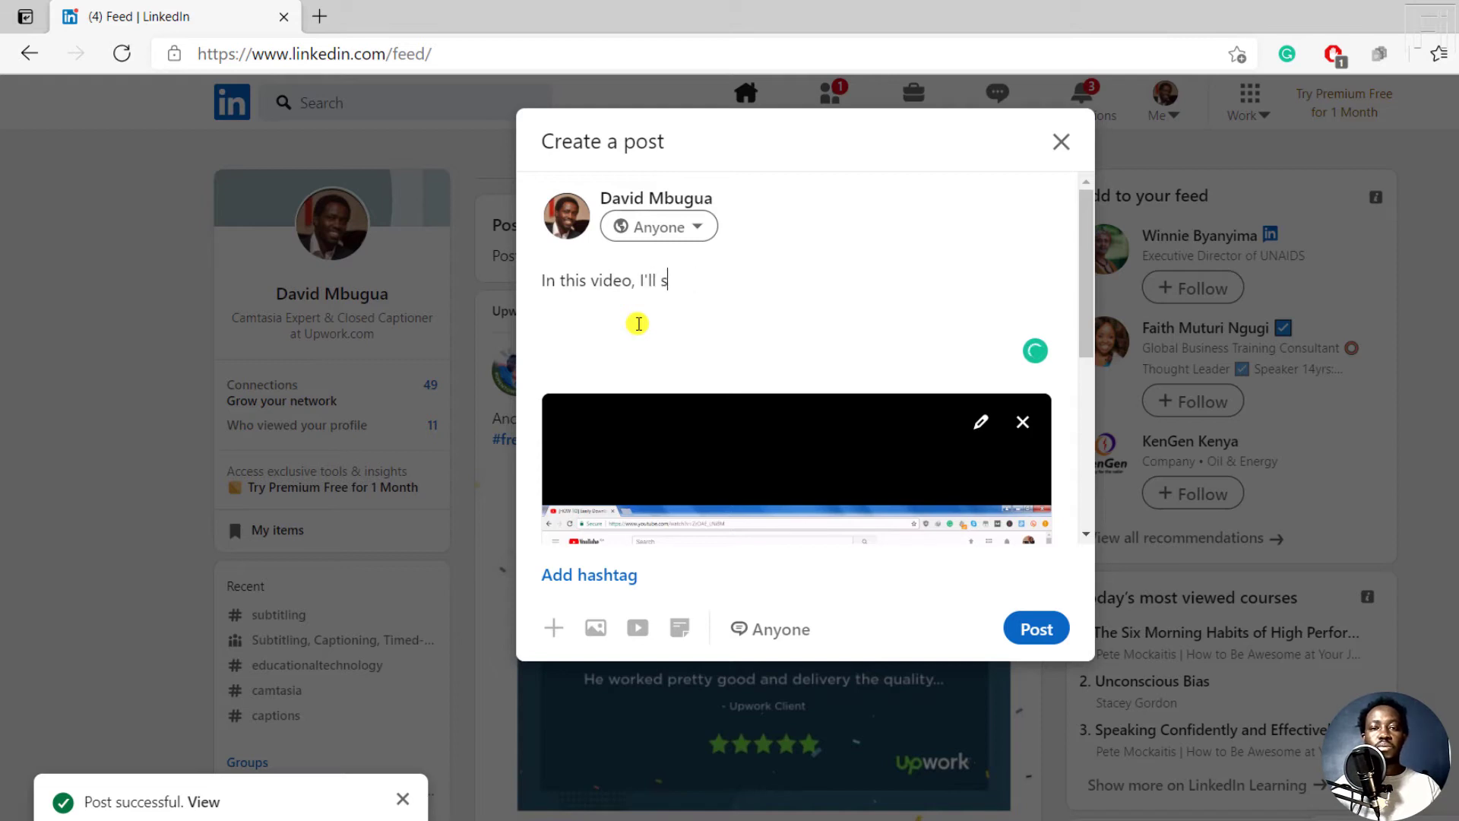
type("how you h")
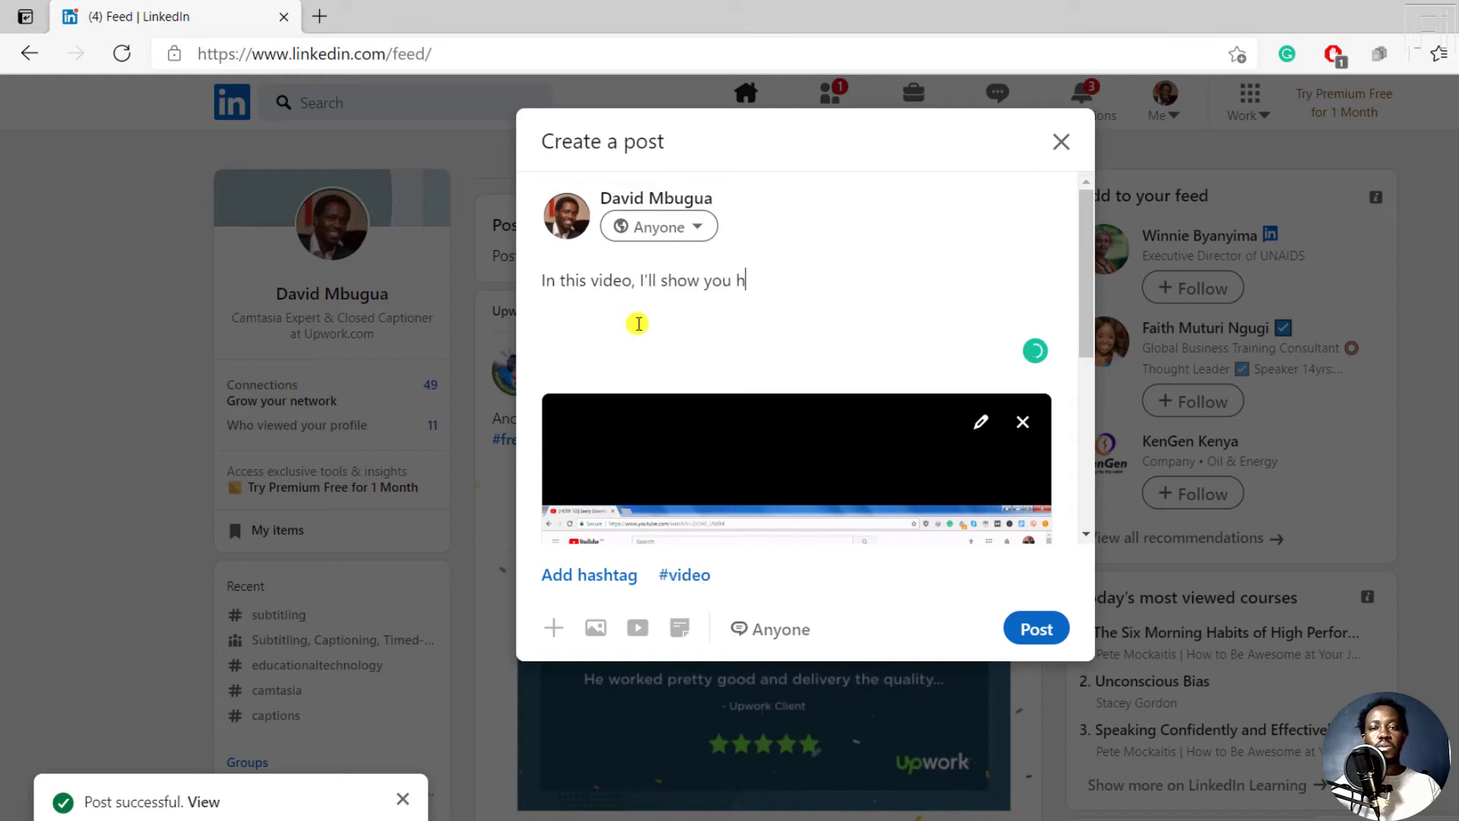
type("ow to downlo")
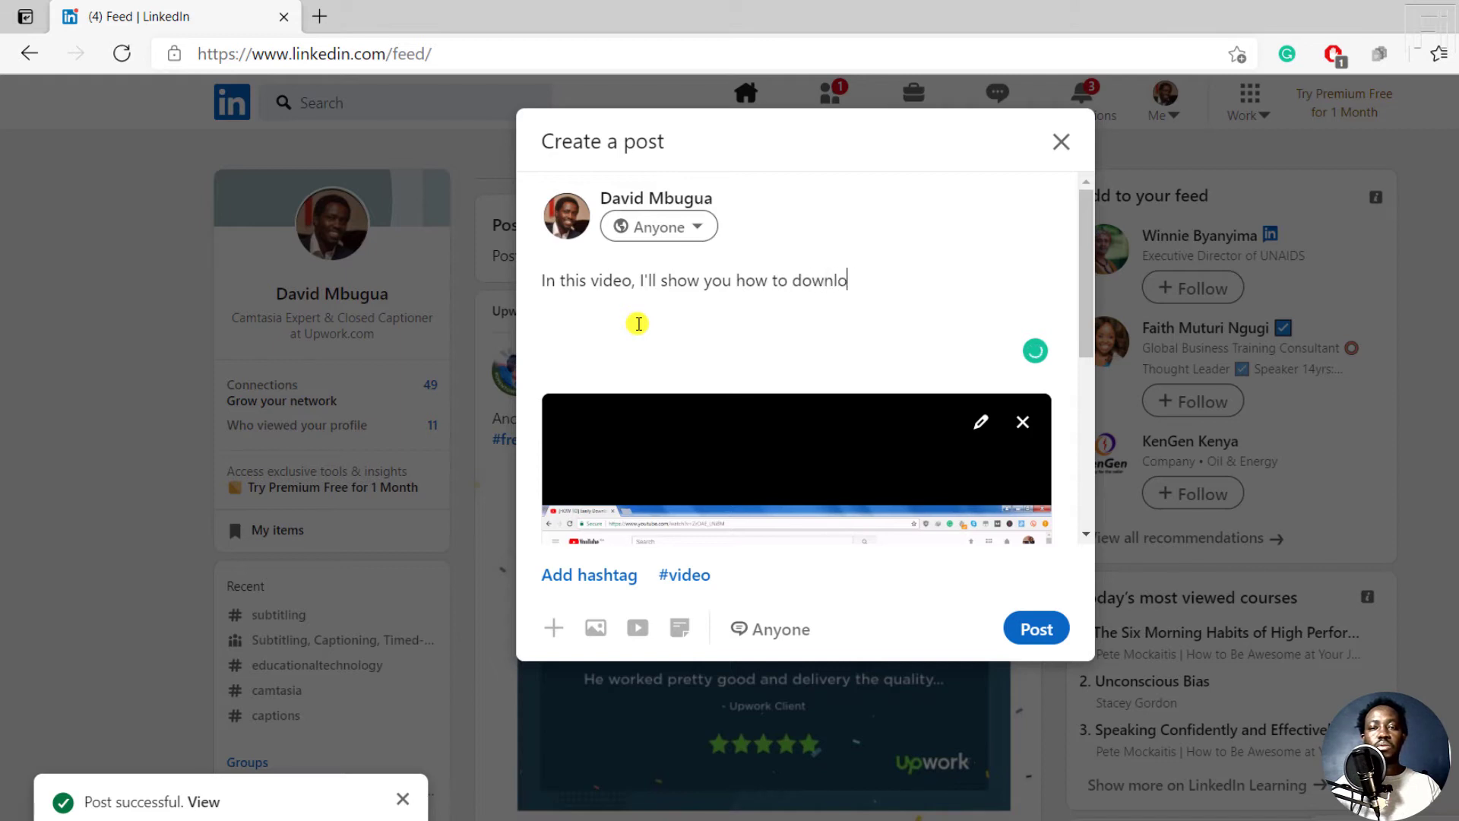
type("ad YouTube ")
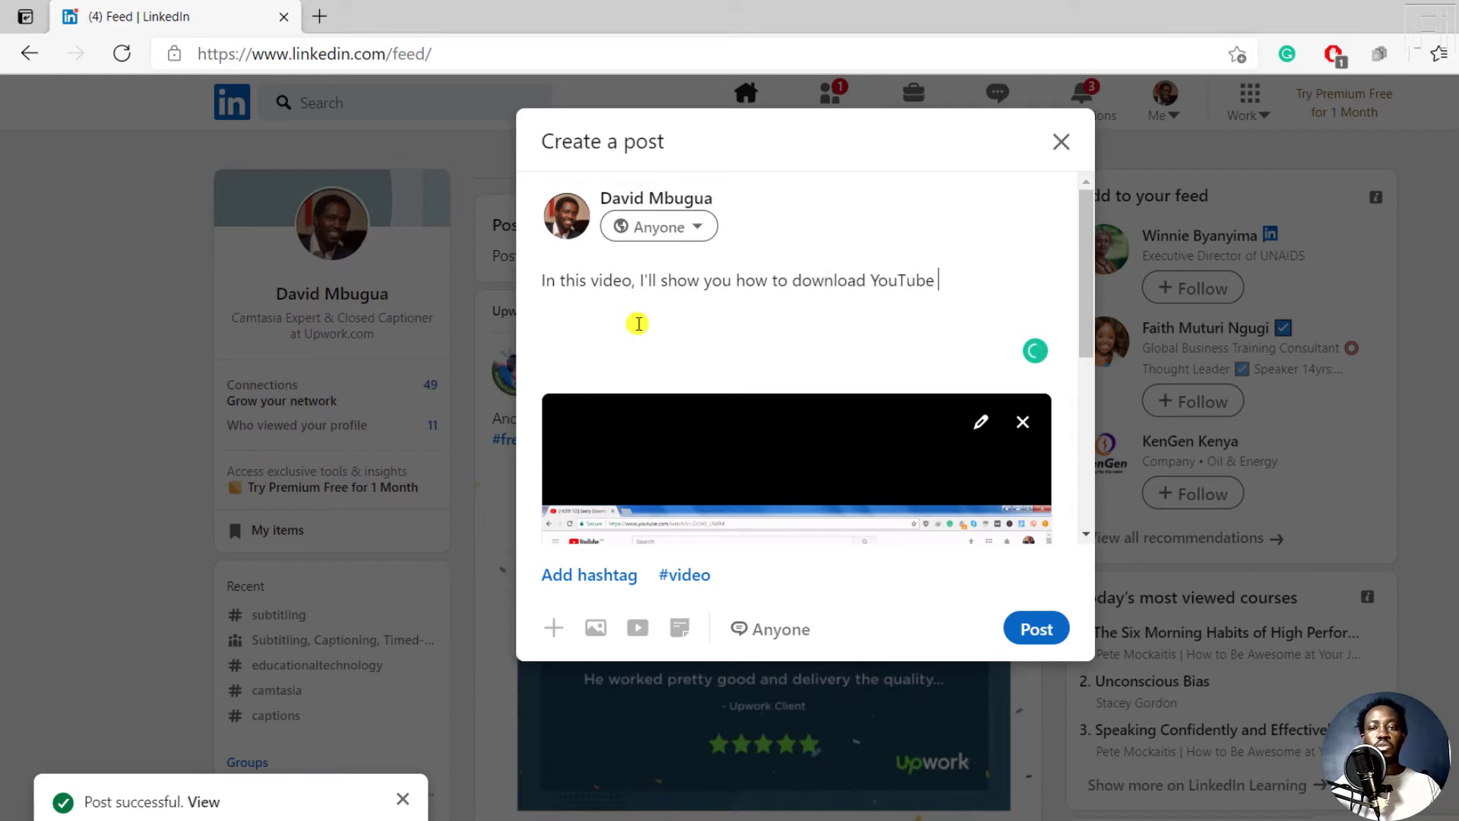
type("Subtitles as Text. ")
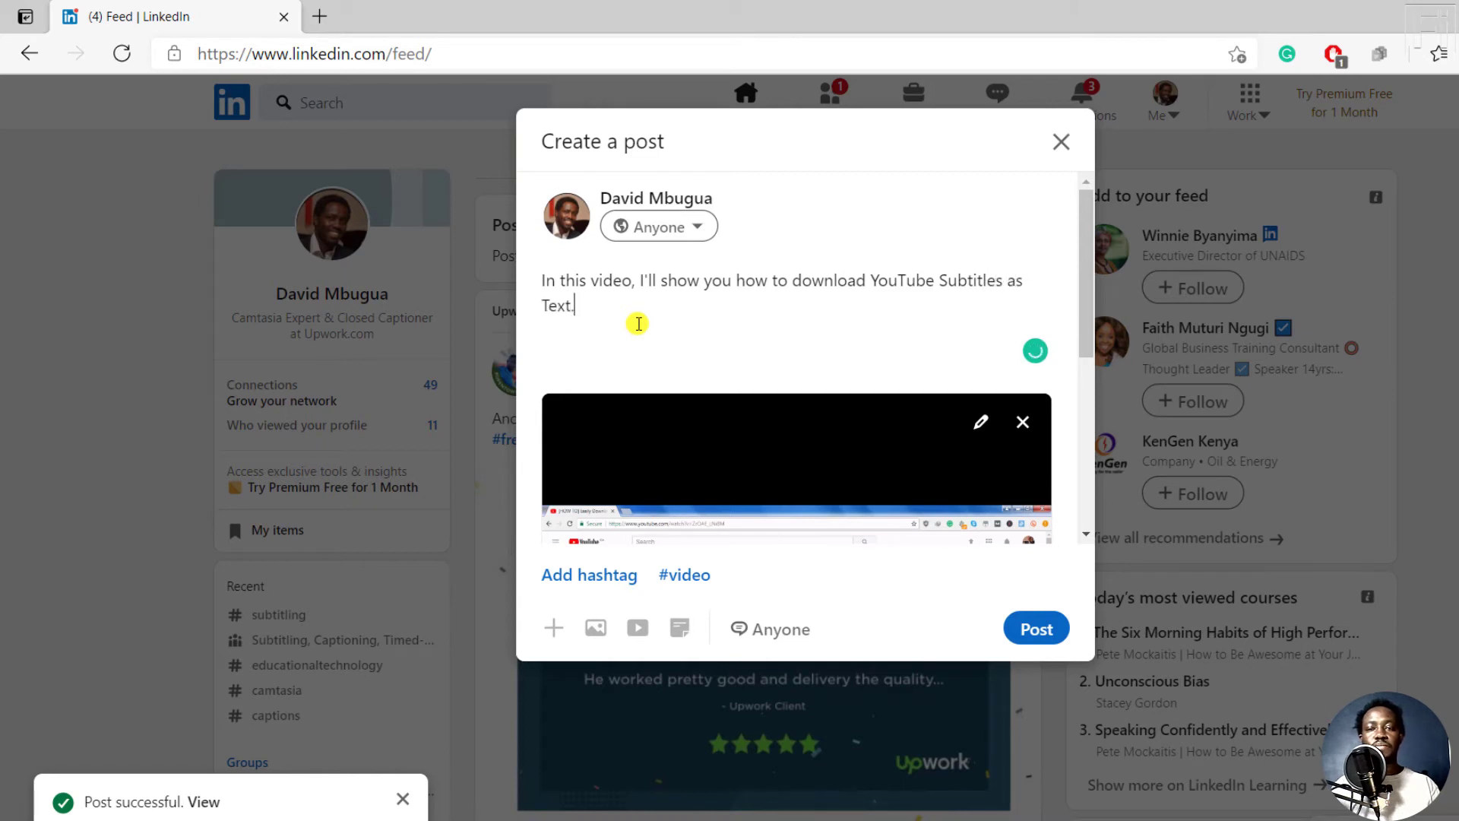
type("#")
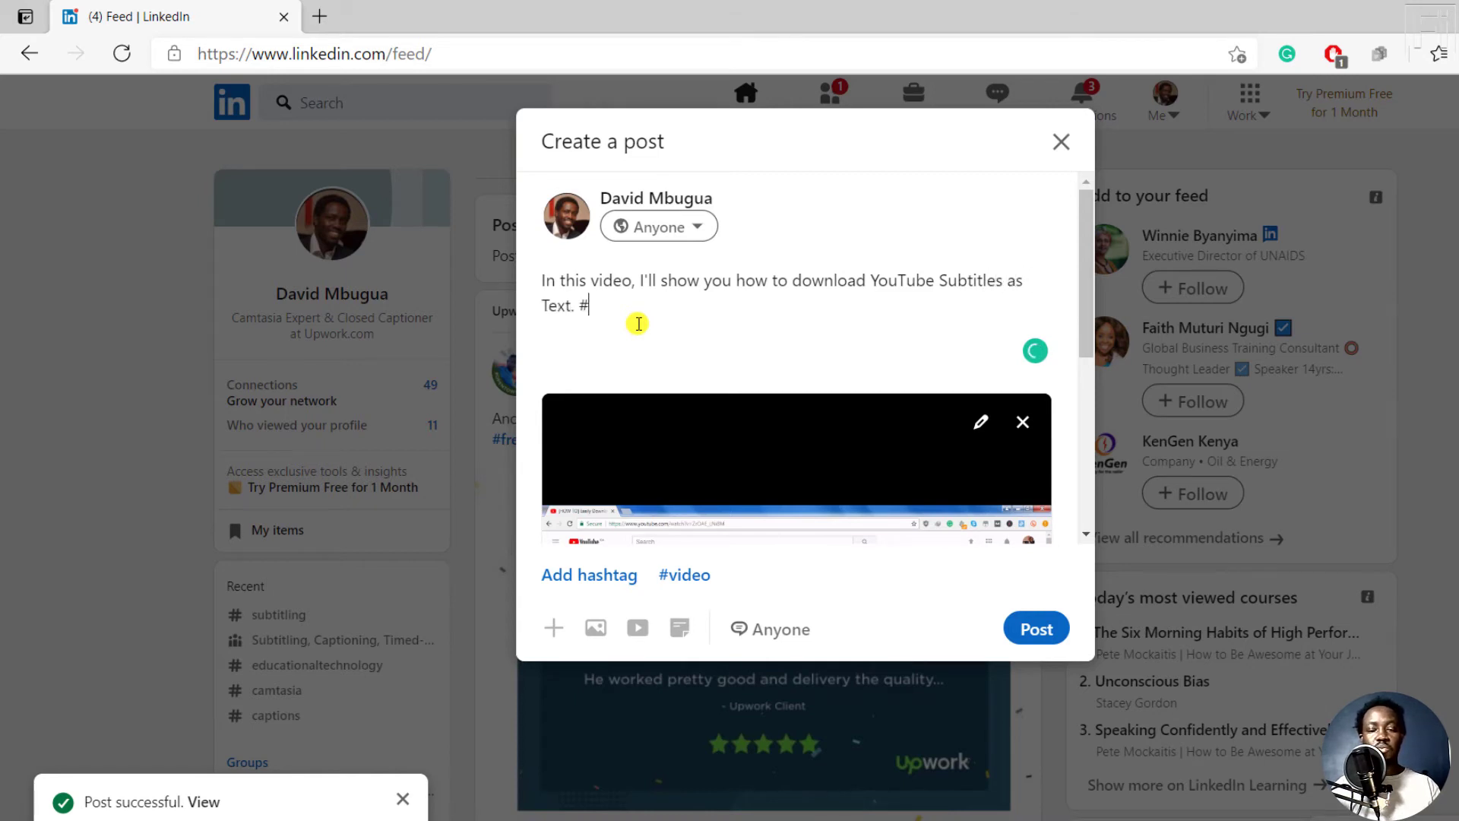
type("subtitling ")
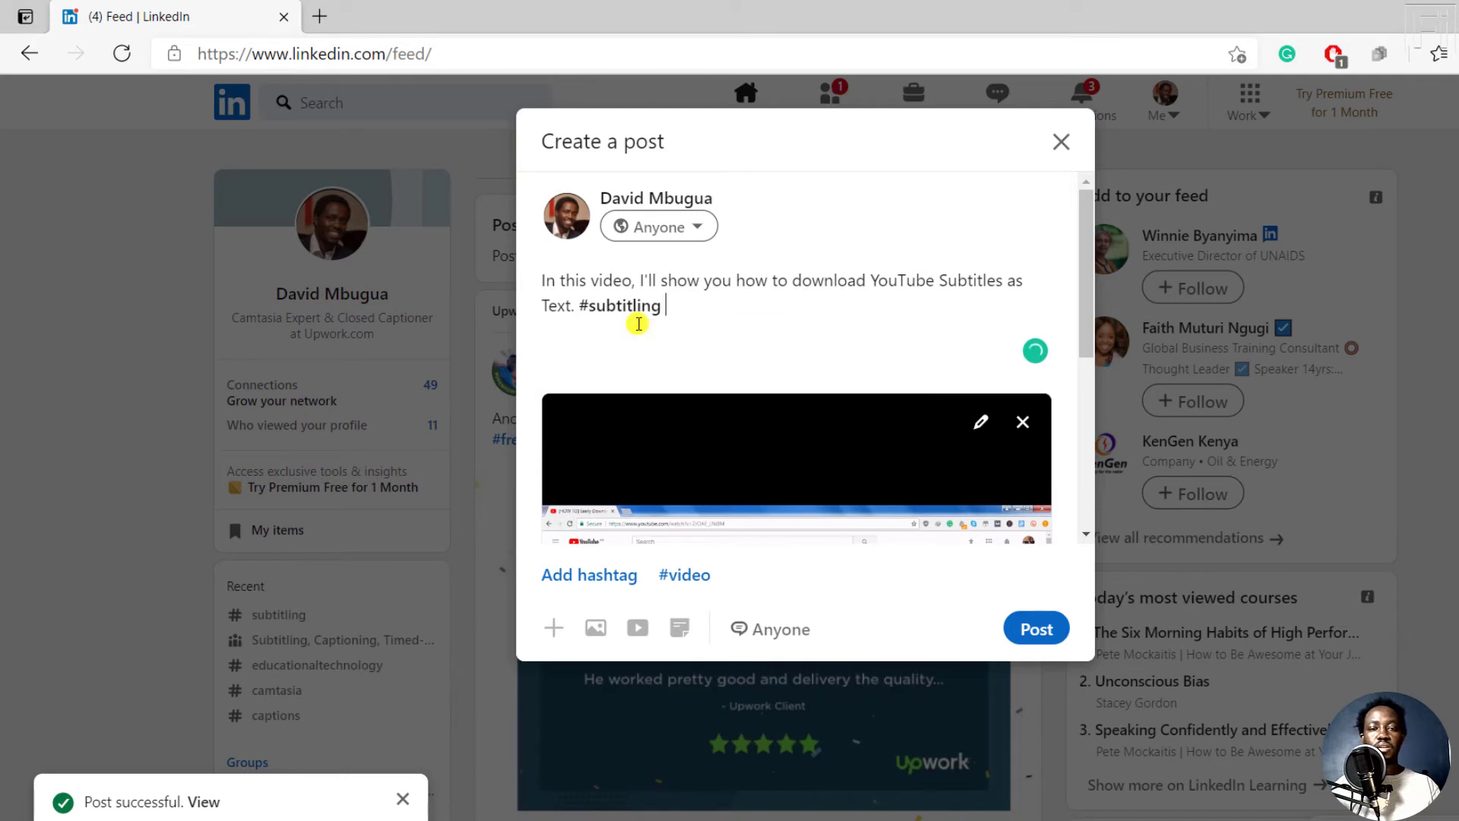
type("#subtitles")
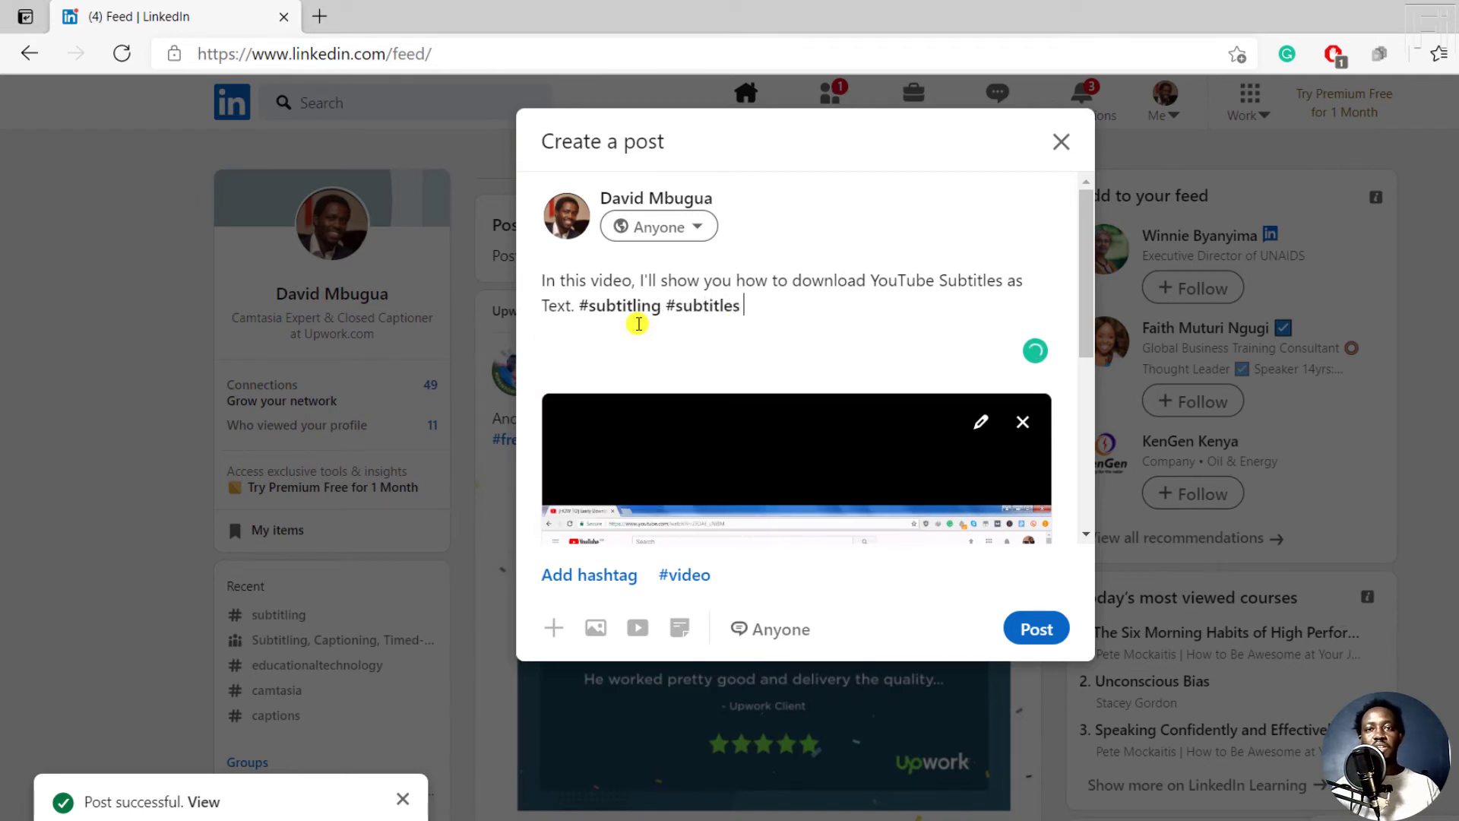
left_click_drag(1084, 275, 1085, 215)
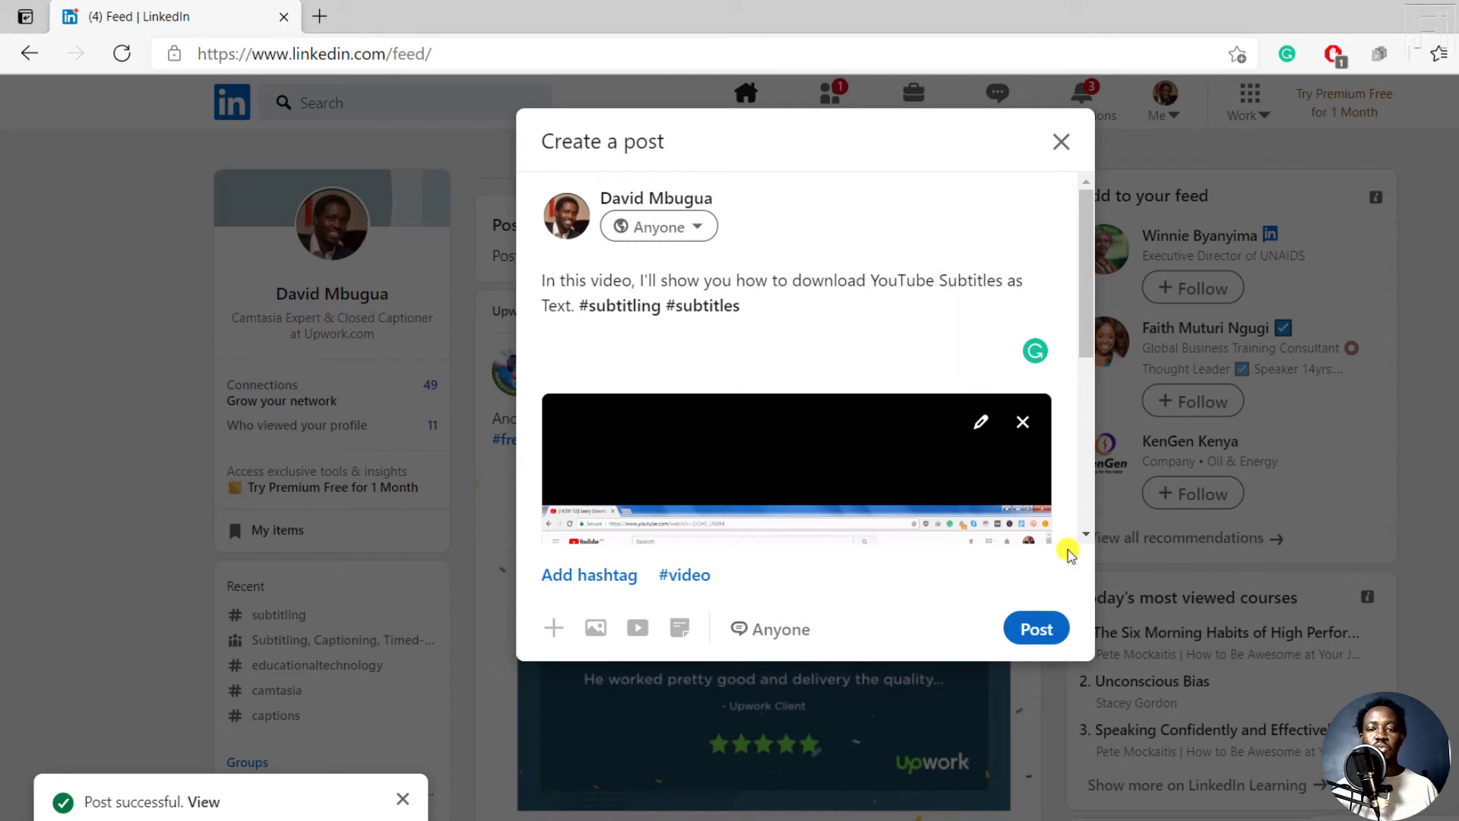
- Publish the post with its attached video
left_click(1046, 633)
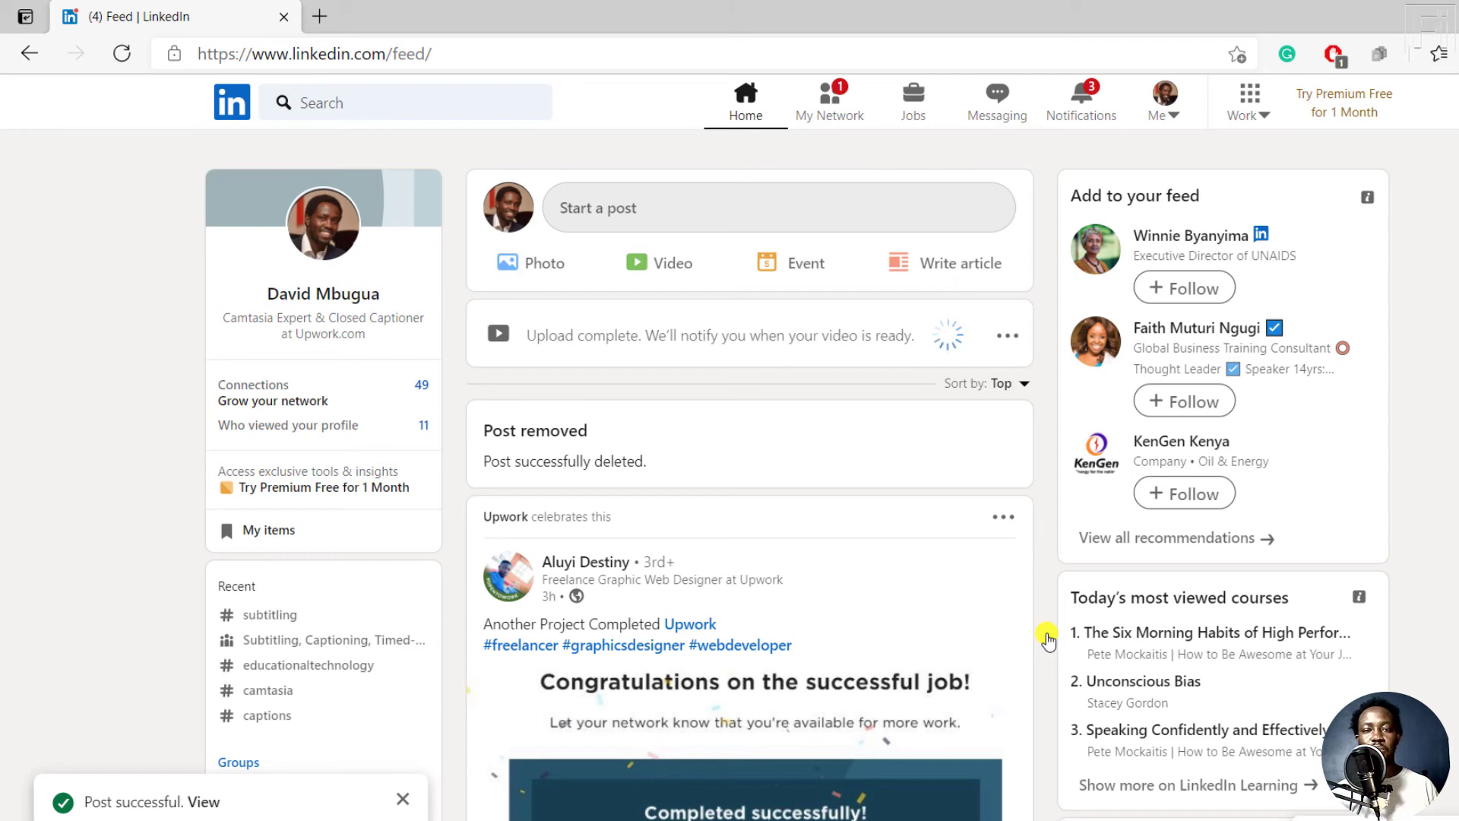
- Play the posted video, pause on a caption, then switch CC captions off and back on
scroll(1047, 638, "down", 6)
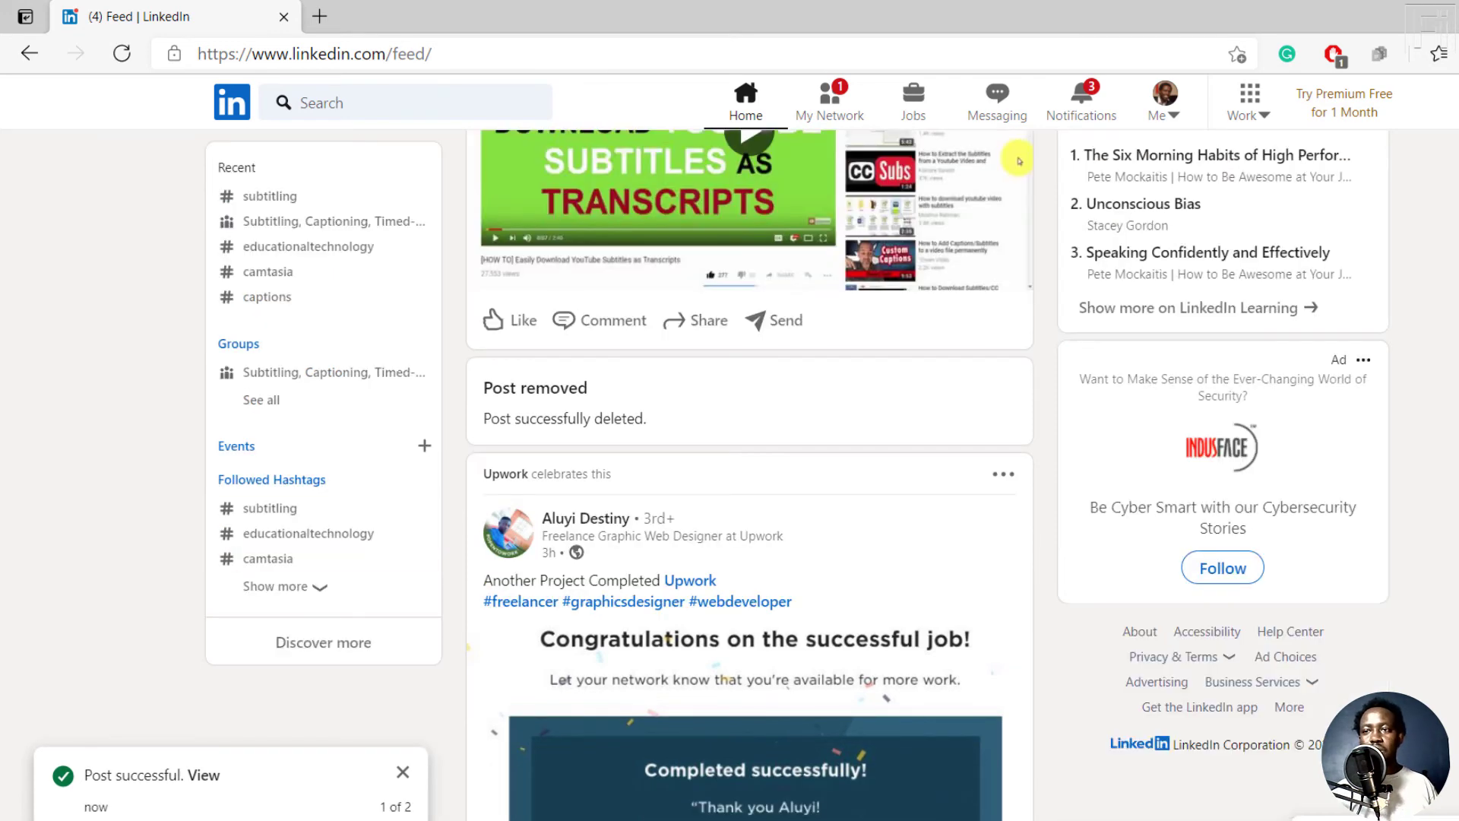
scroll(1134, 232, "up", 5)
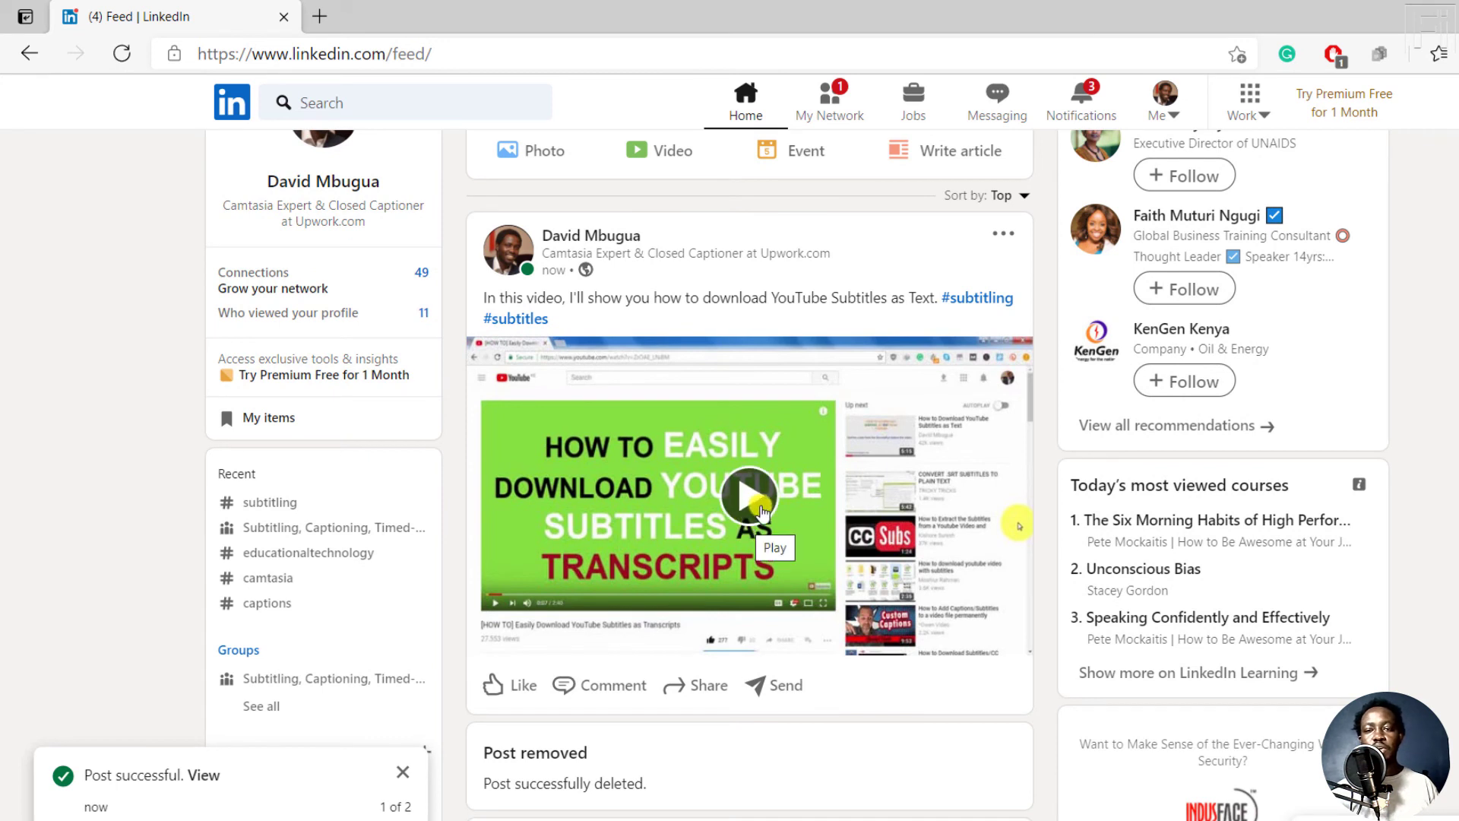
left_click(753, 508)
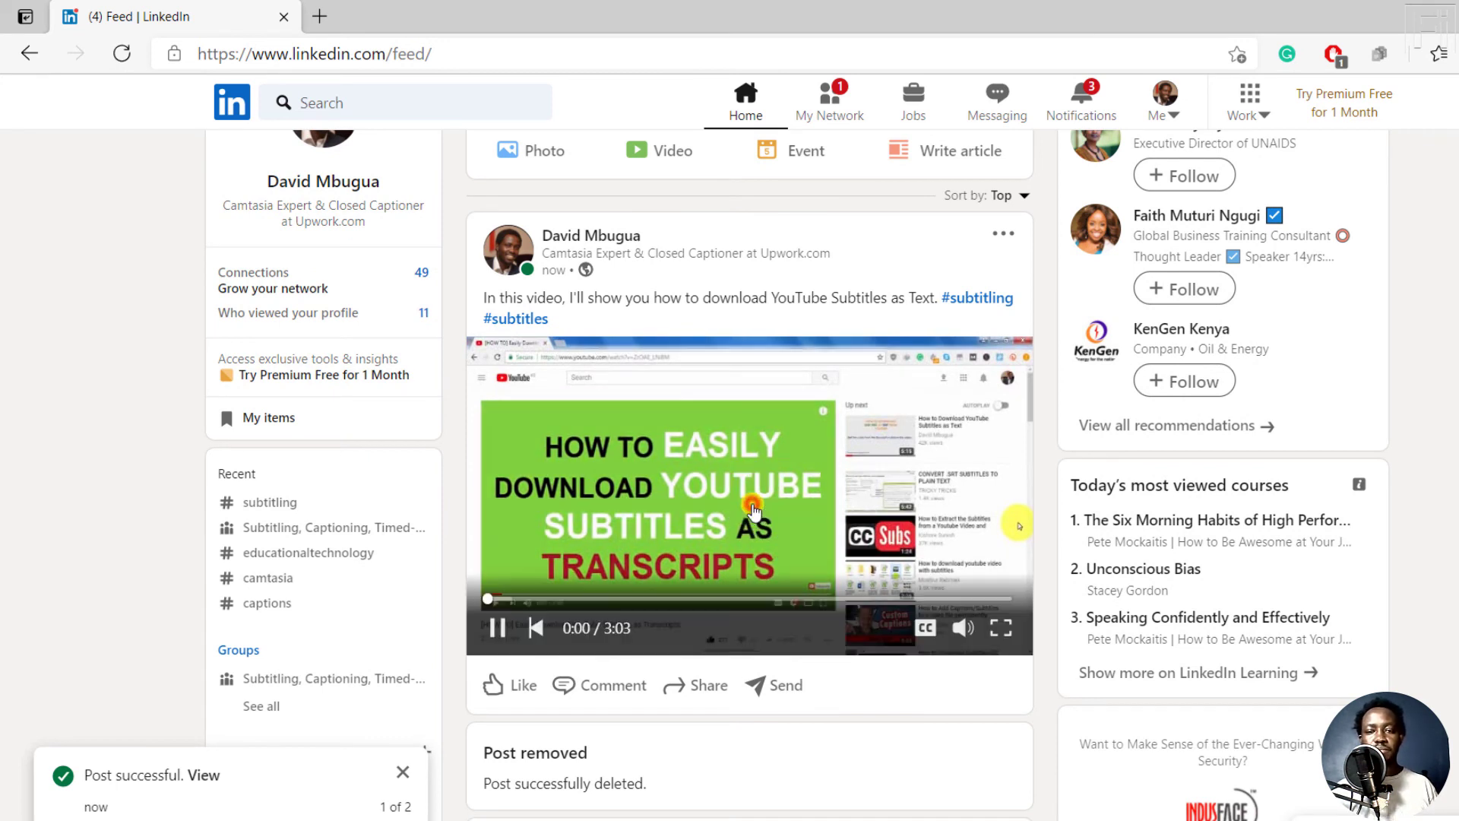
left_click(497, 627)
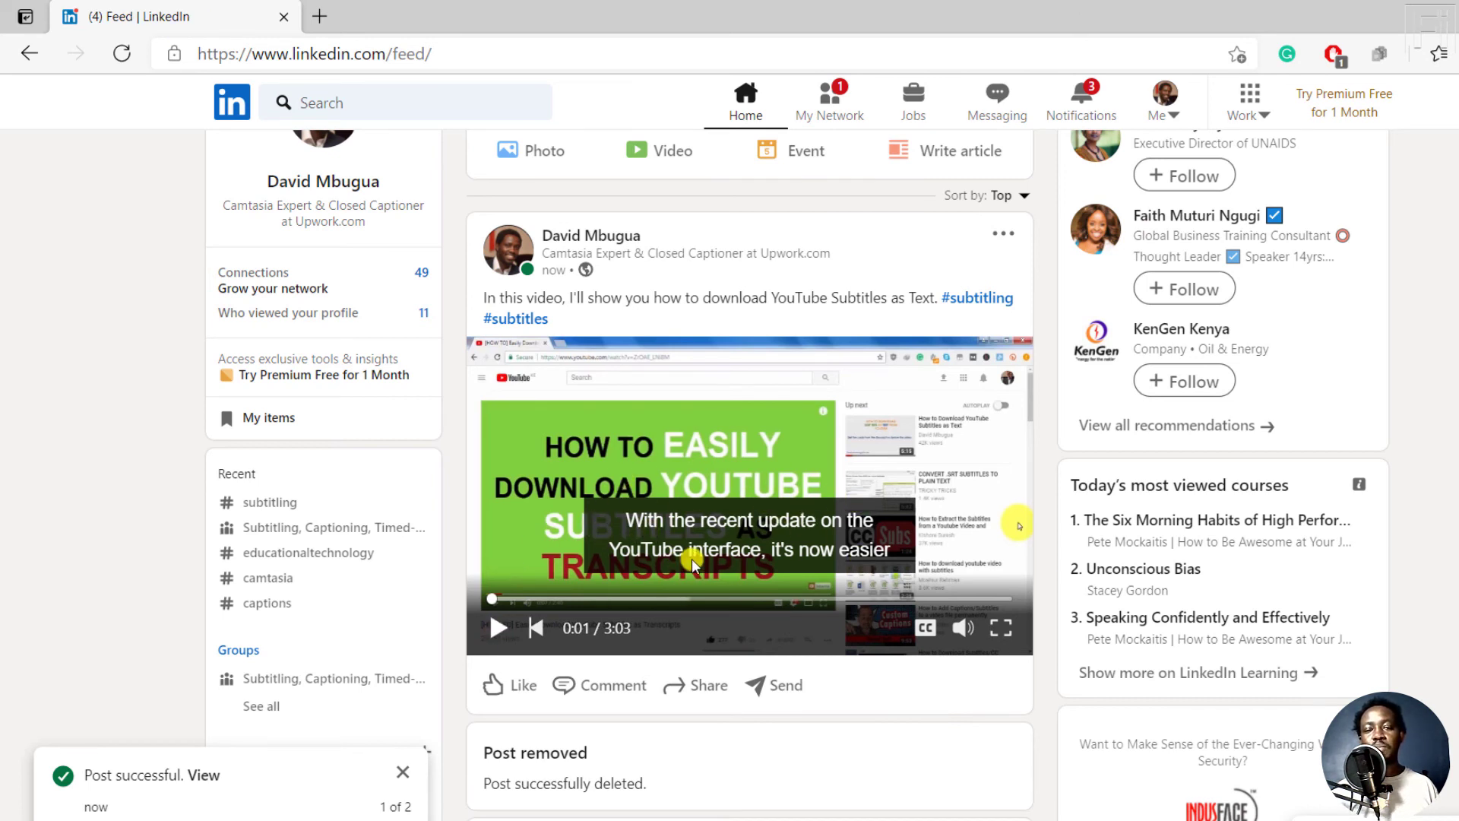
left_click(926, 628)
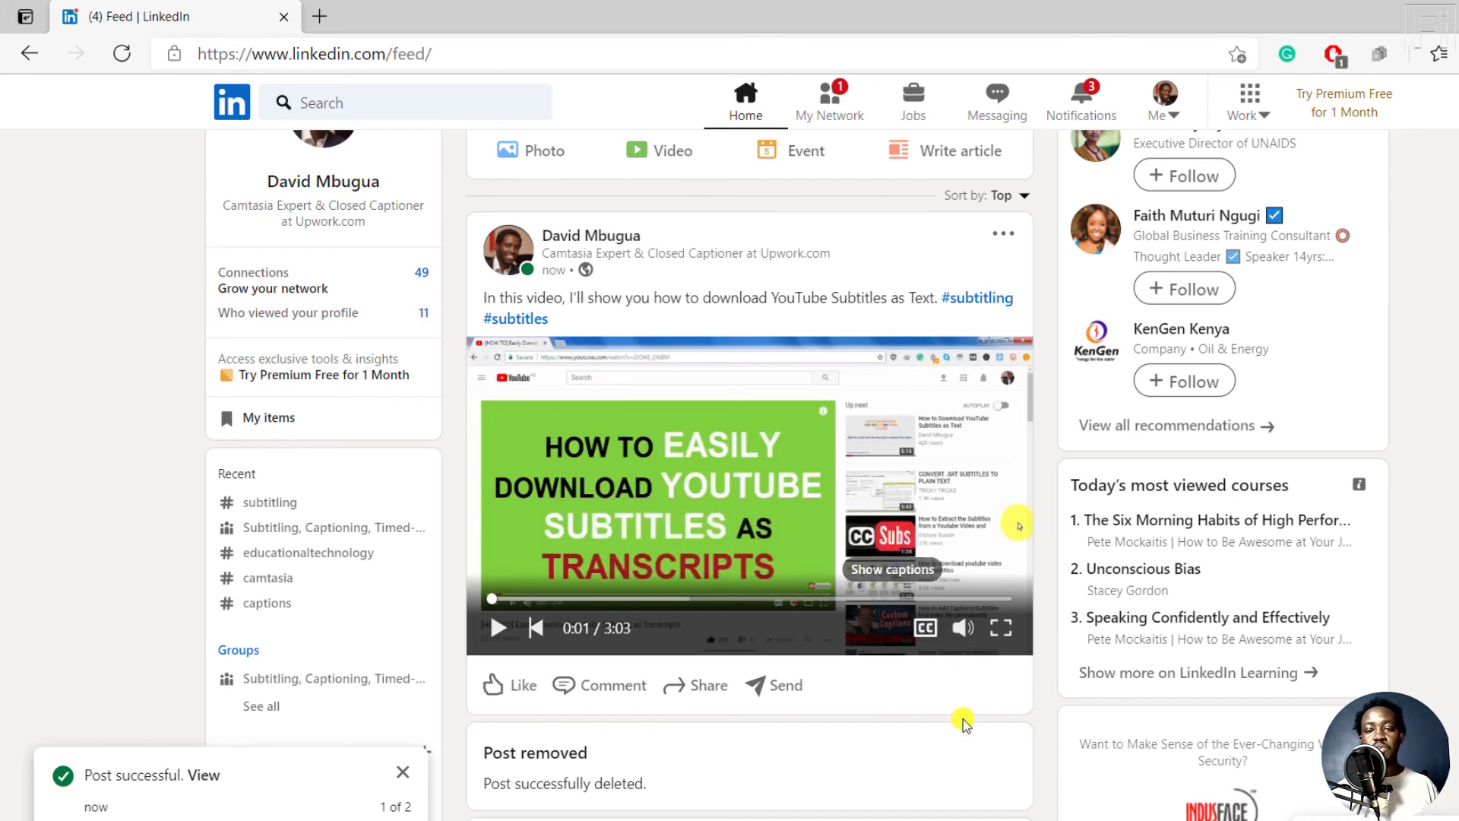
left_click(924, 626)
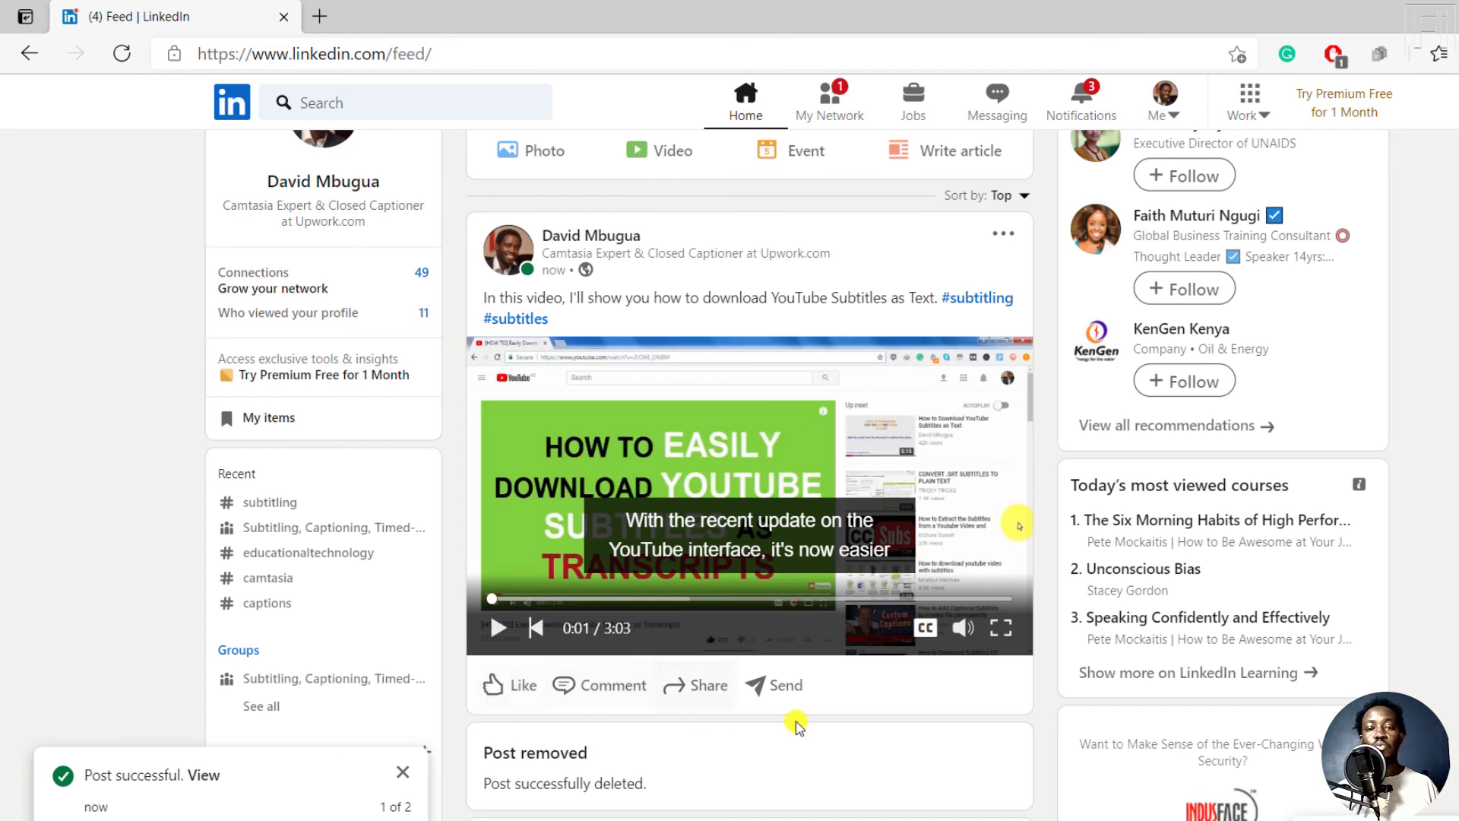